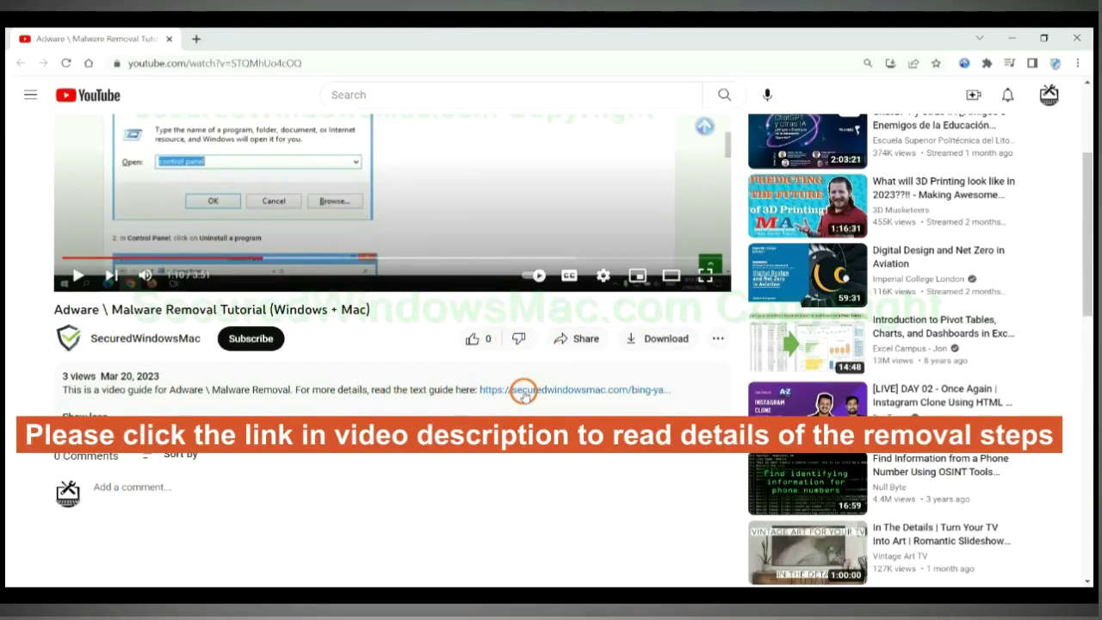
Open the securedwindowsmac.com Bing/Yahoo redirect removal guide from the video description in a new tab.
click(523, 391)
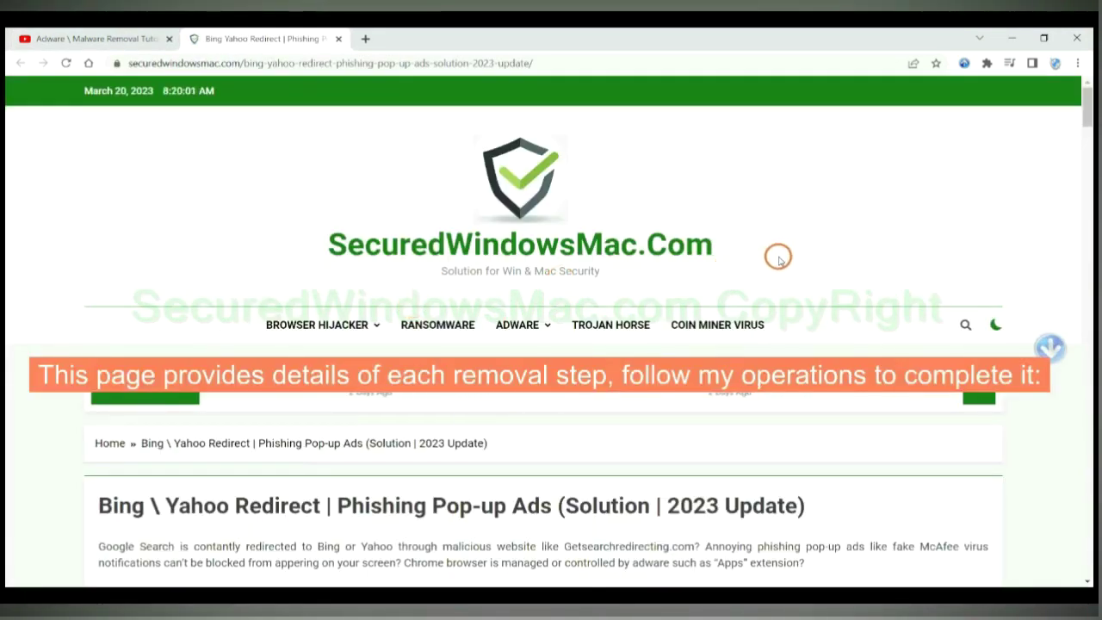
Scroll the guide down to the Instant Automatic Removal heading and highlight it.
scroll(778, 258, down, 15)
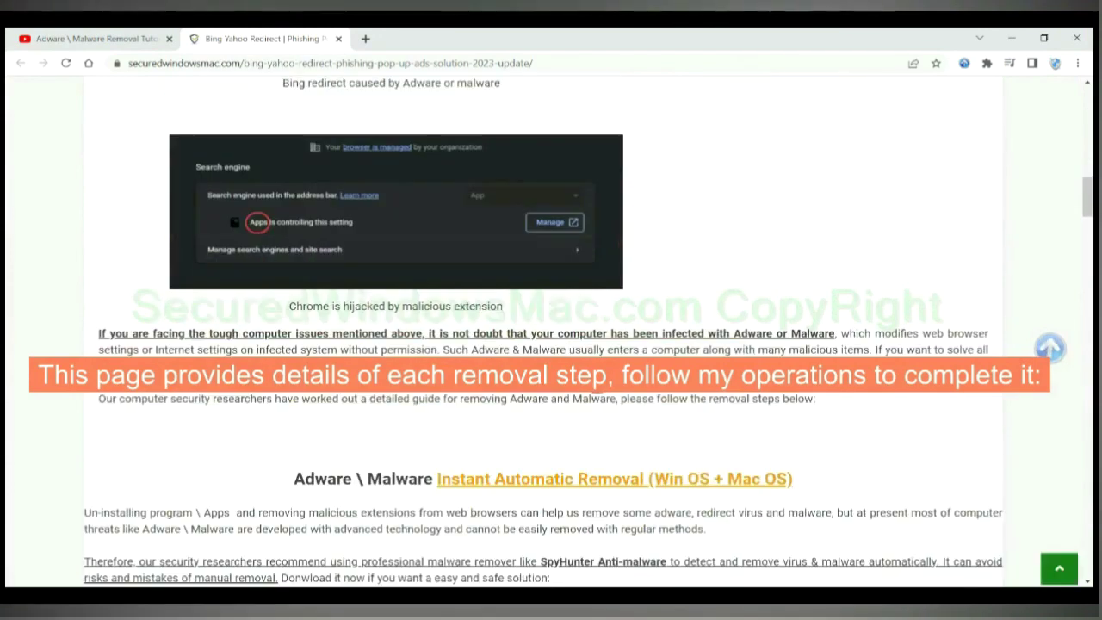
scroll(594, 379, down, 1)
scroll(595, 376, down, 1)
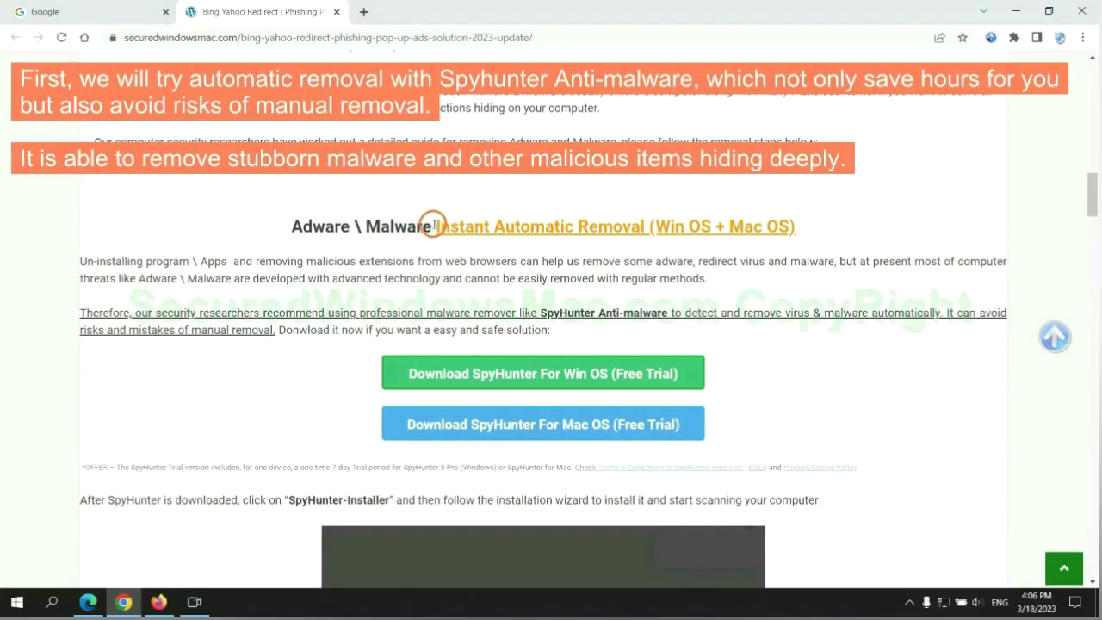
drag(434, 226, 646, 226)
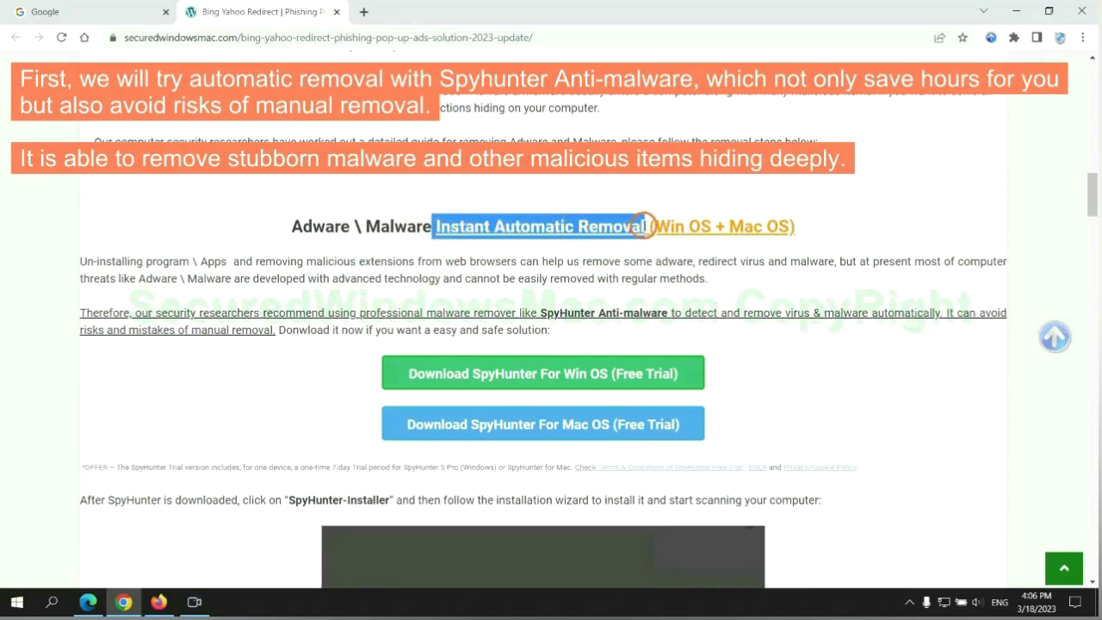
click(548, 192)
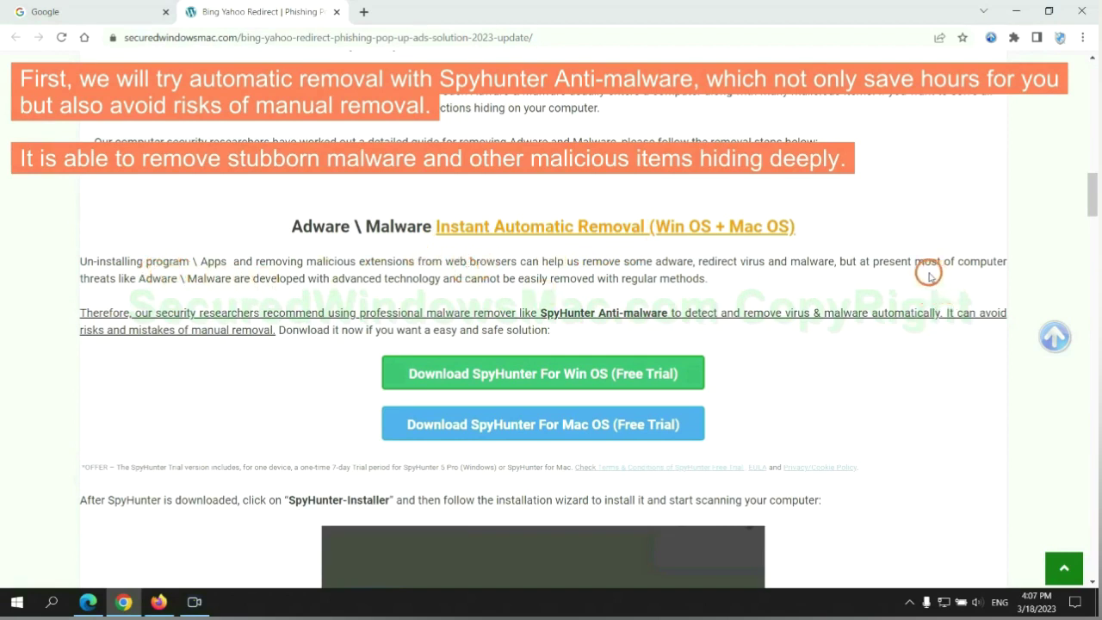
Start downloading the SpyHunter for Windows installer from the guide.
scroll(542, 317, down, 1)
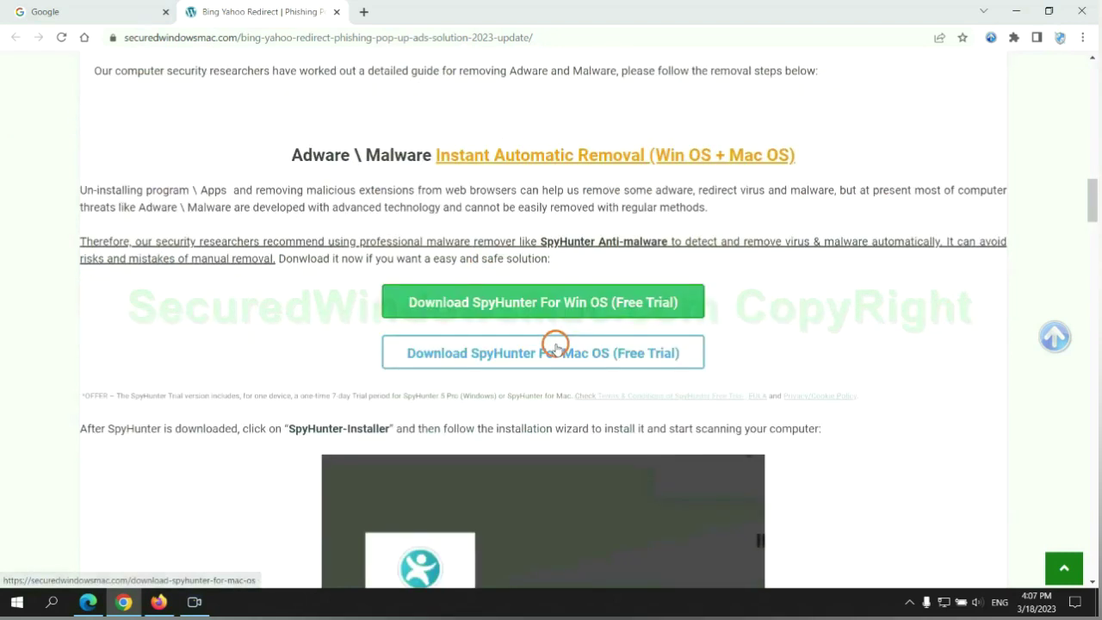
scroll(555, 344, down, 2)
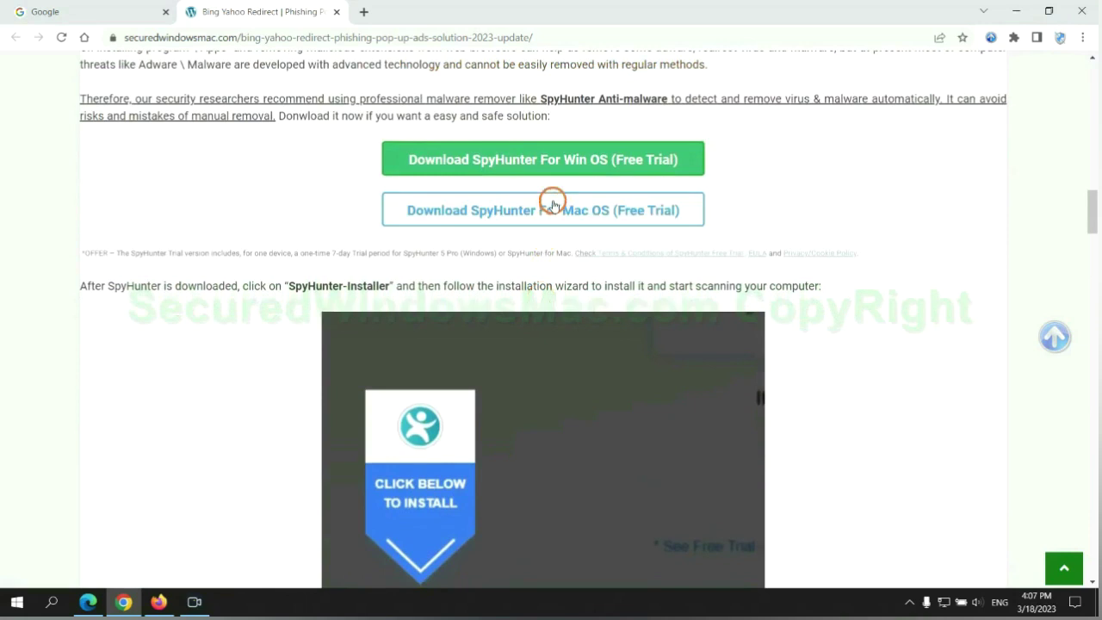
click(556, 163)
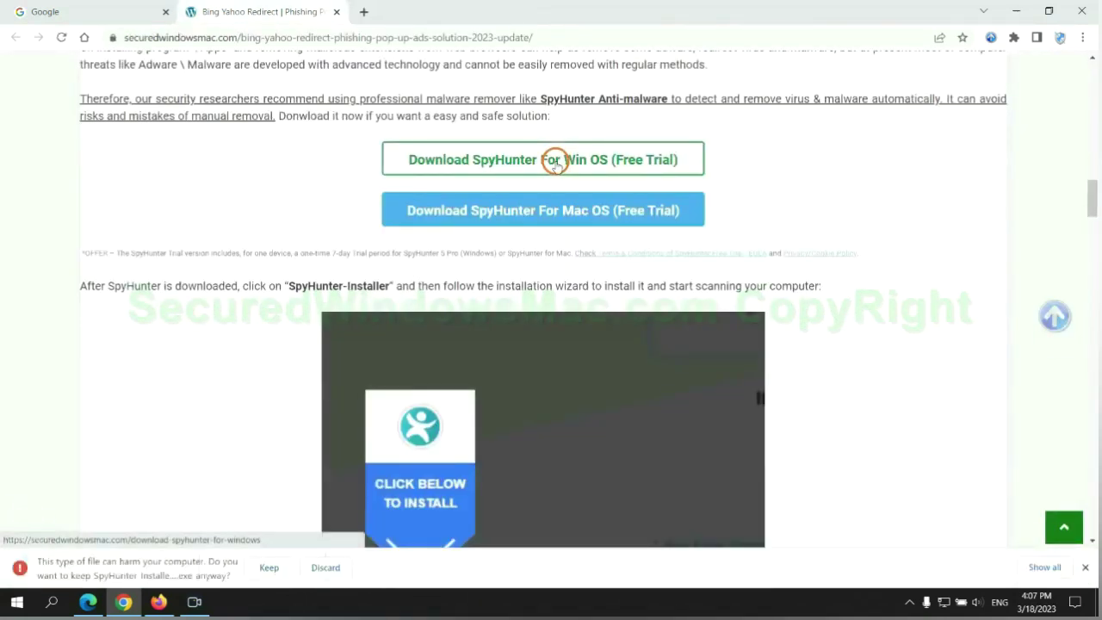
Keep the flagged SpyHunter installer download and run it.
click(268, 567)
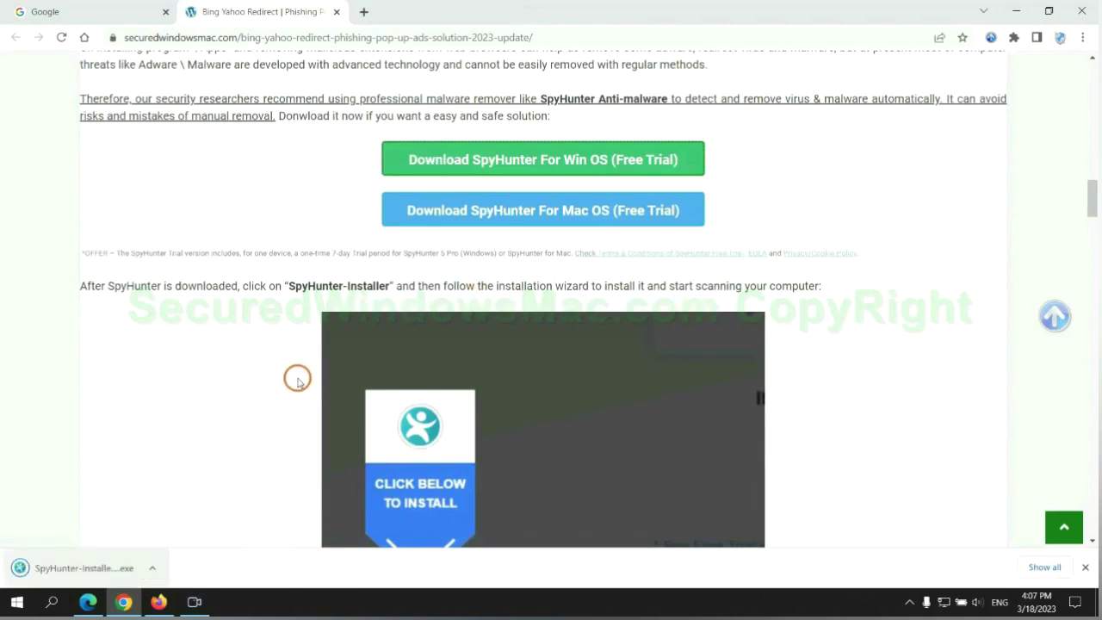
click(104, 568)
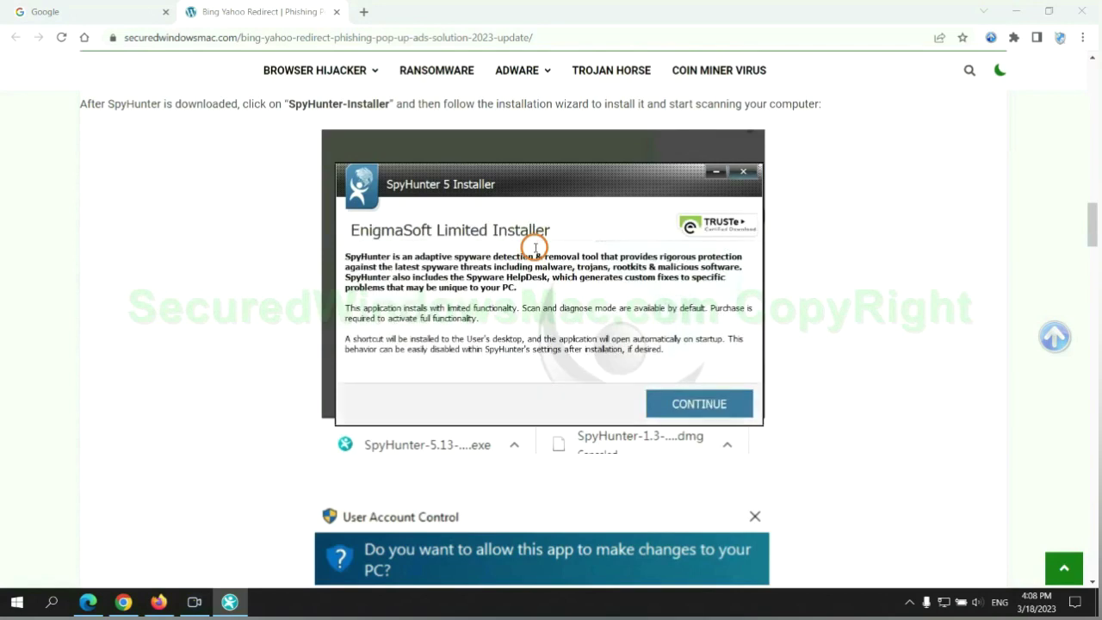
Install SpyHunter 5 accepting the EULA, scan the PC (783 issues), and start the 7-day trial.
click(721, 402)
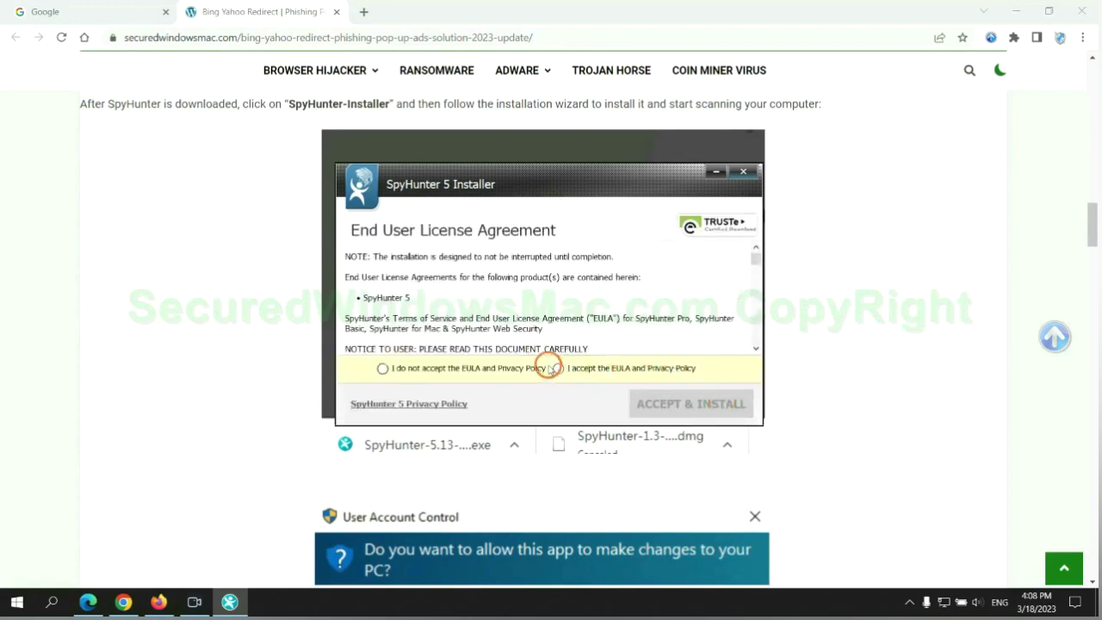
click(558, 368)
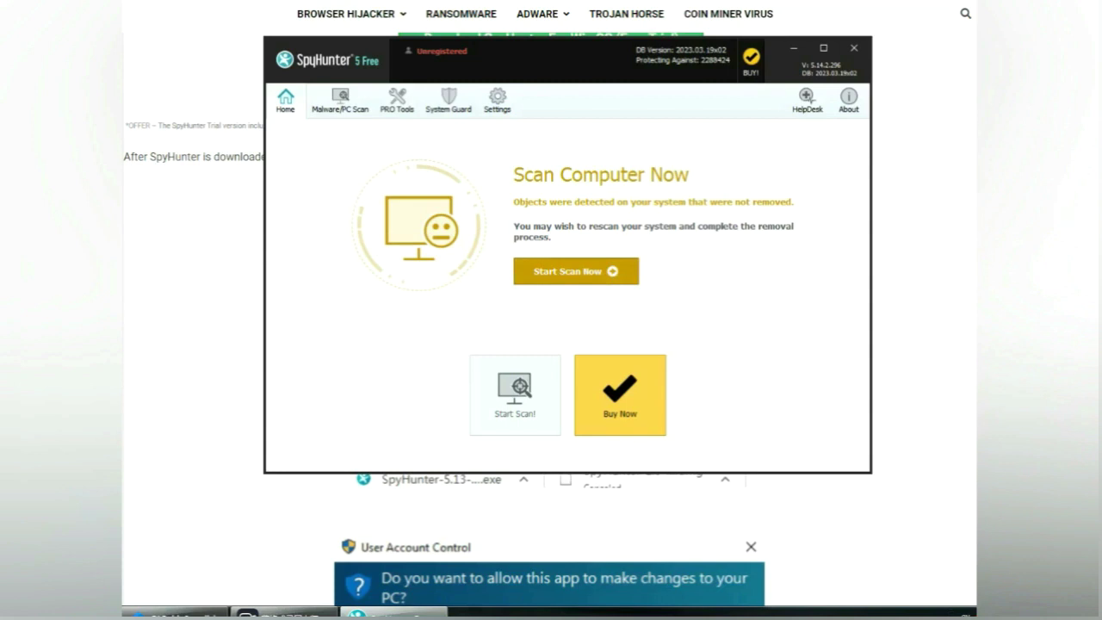
click(514, 394)
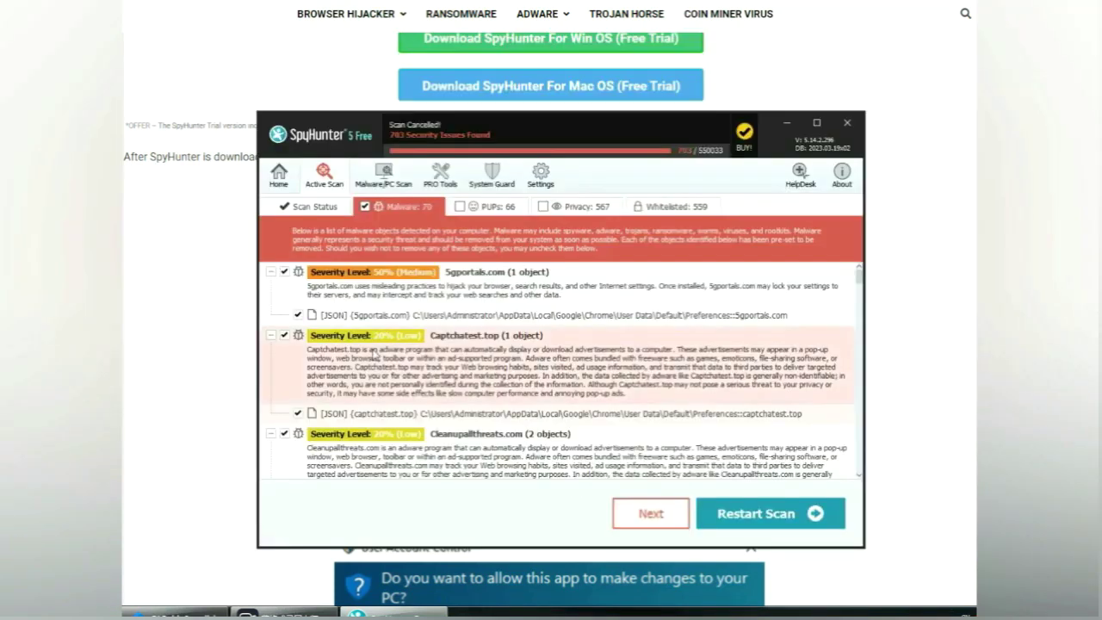
click(672, 518)
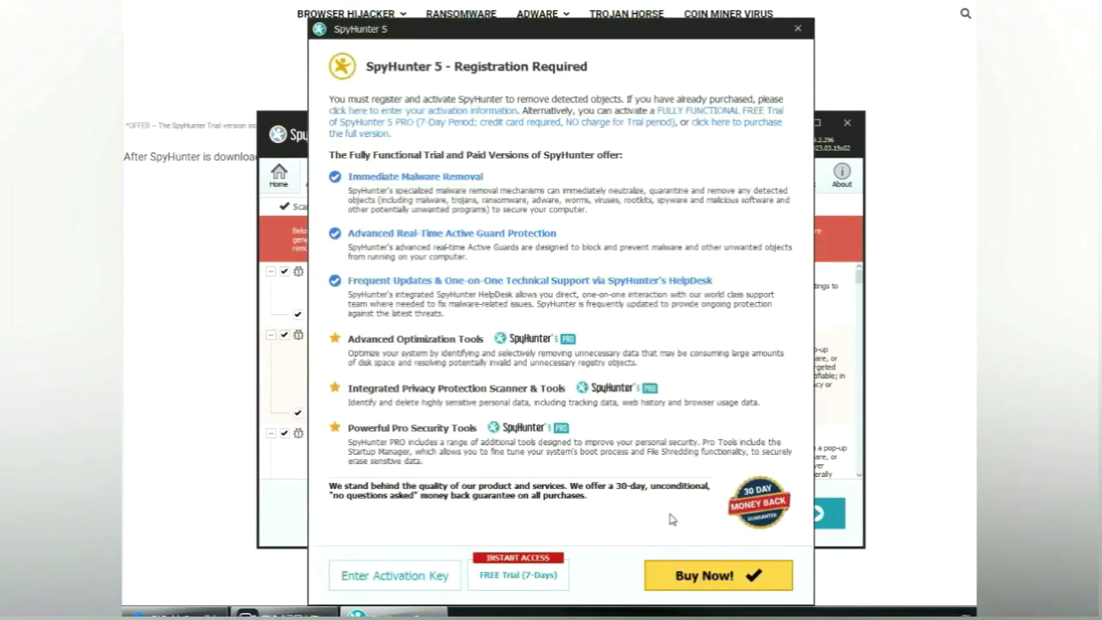
click(519, 575)
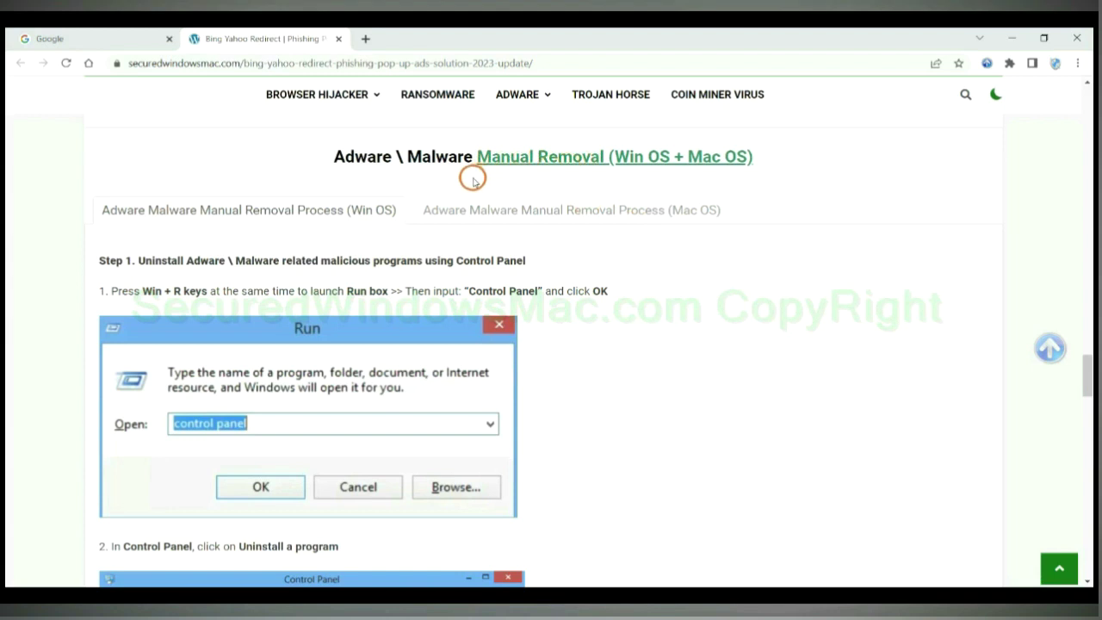
Highlight the Win OS and Mac OS headings and view the Mac OS manual removal steps.
drag(612, 159, 674, 159)
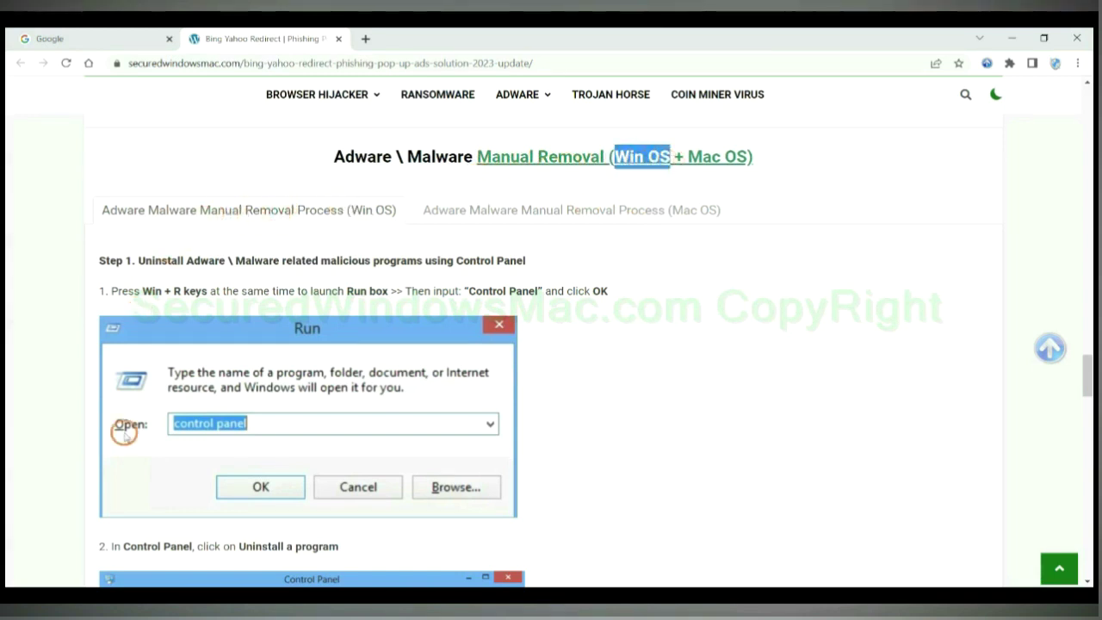
drag(689, 157, 733, 158)
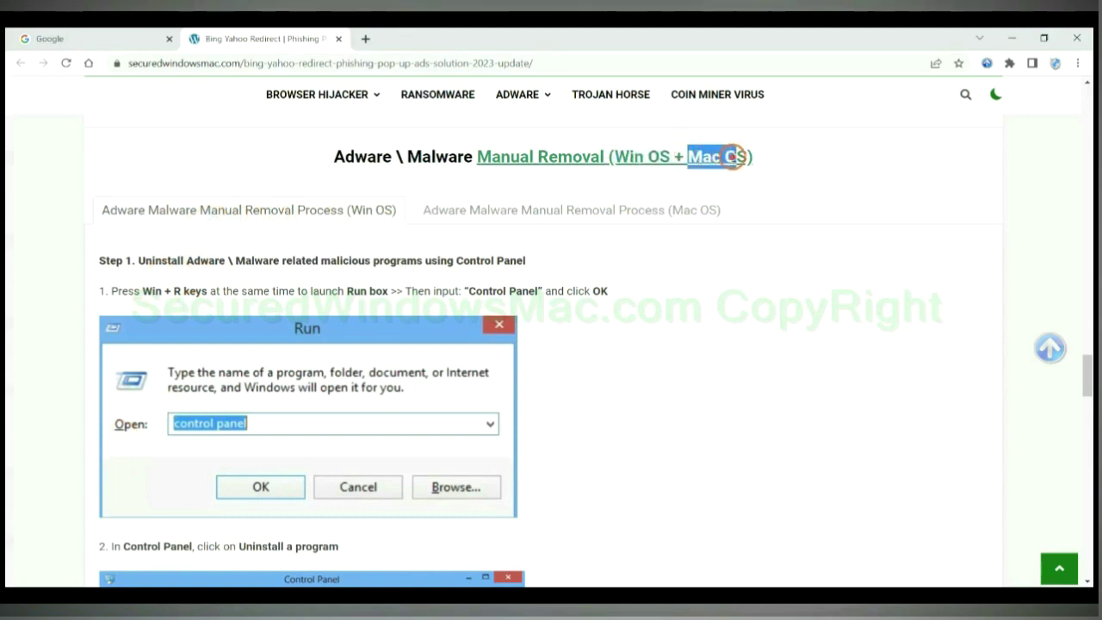
click(563, 208)
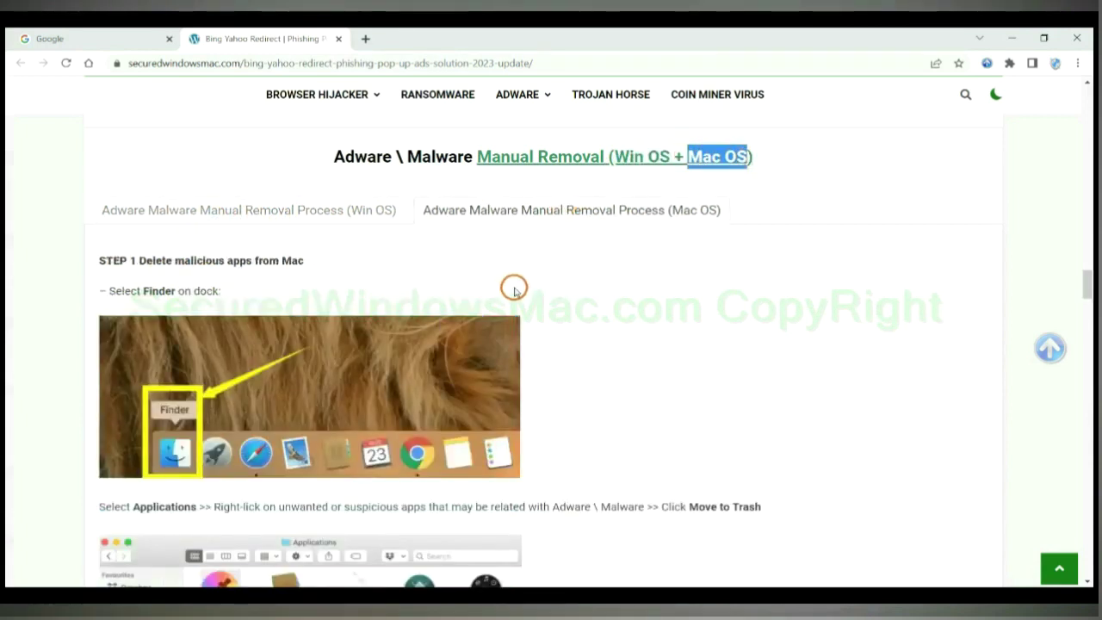
Return to the Win OS Step 1 uninstall instruction and highlight it.
scroll(514, 290, up, 1)
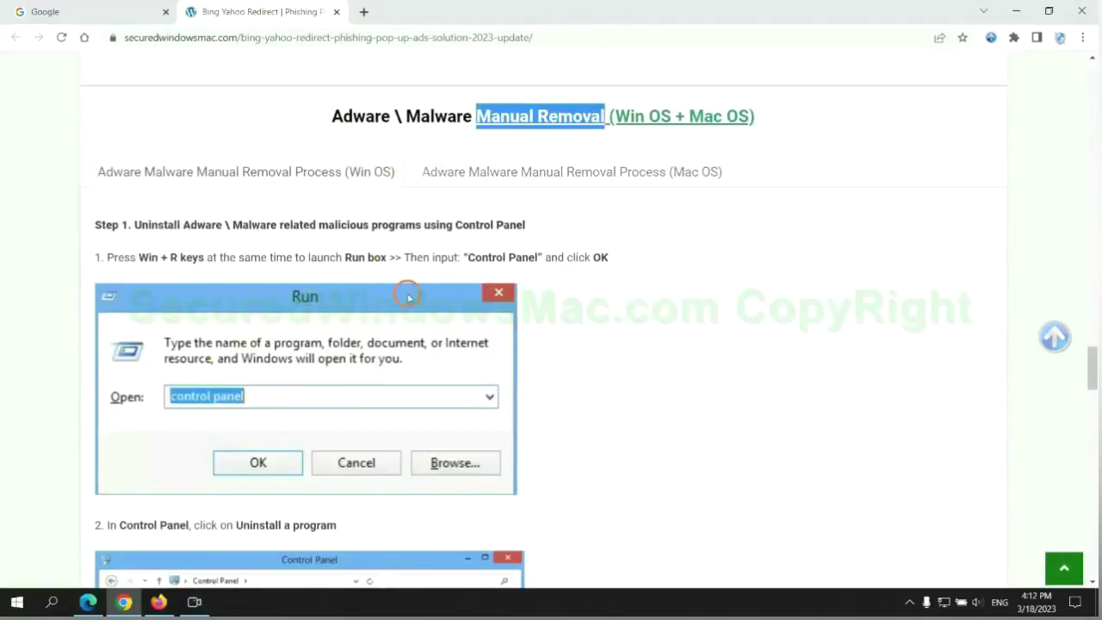
scroll(409, 302, up, 1)
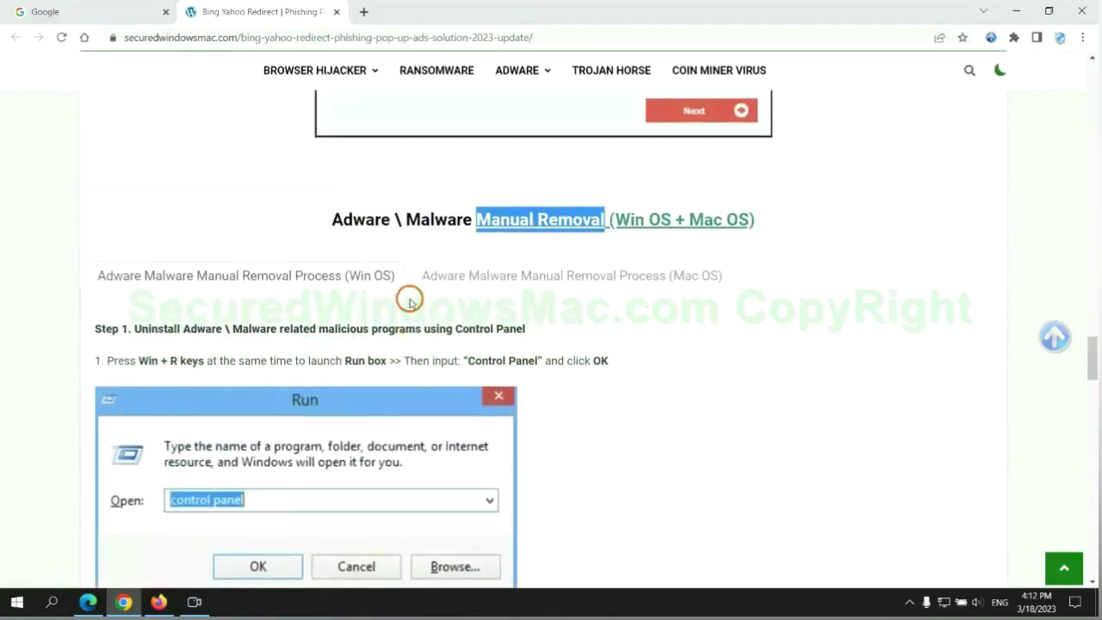
scroll(336, 275, down, 2)
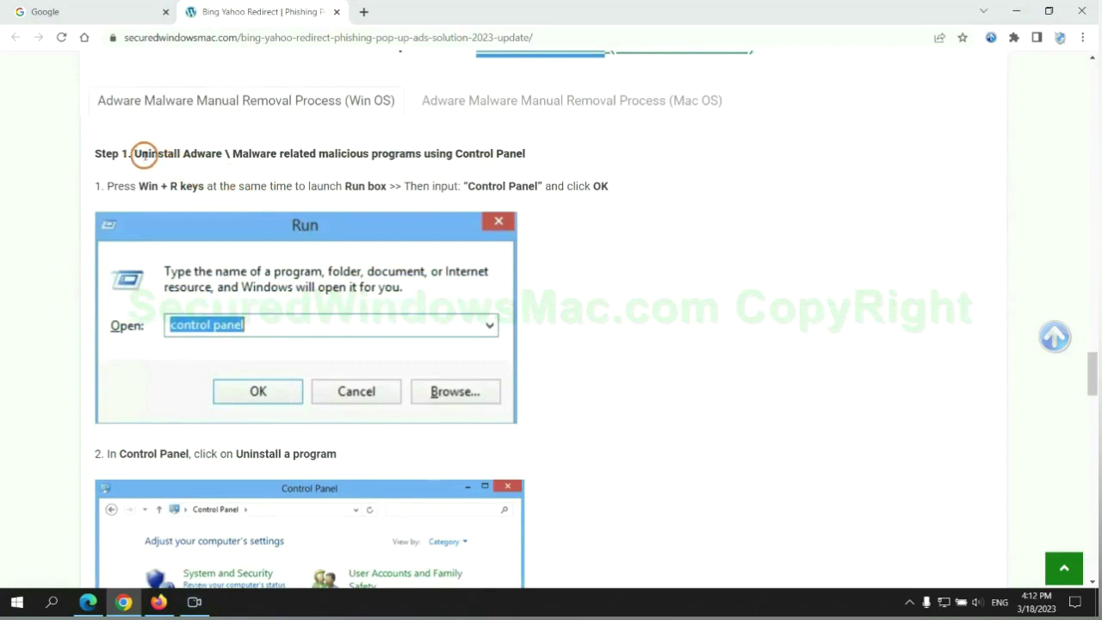
drag(135, 153, 415, 156)
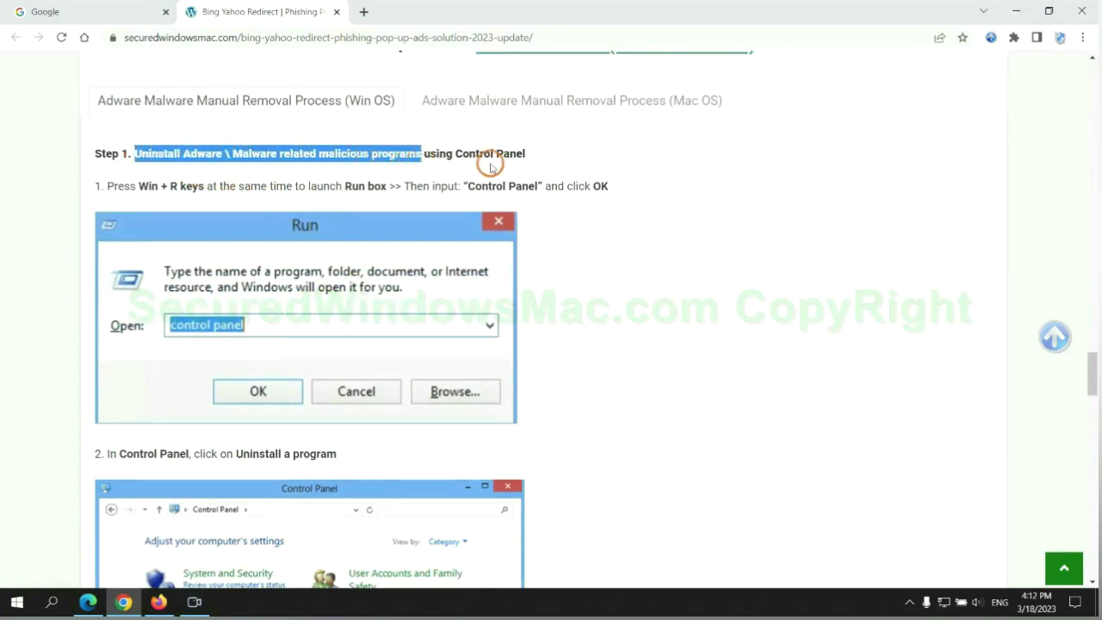
click(731, 223)
scroll(682, 224, down, 2)
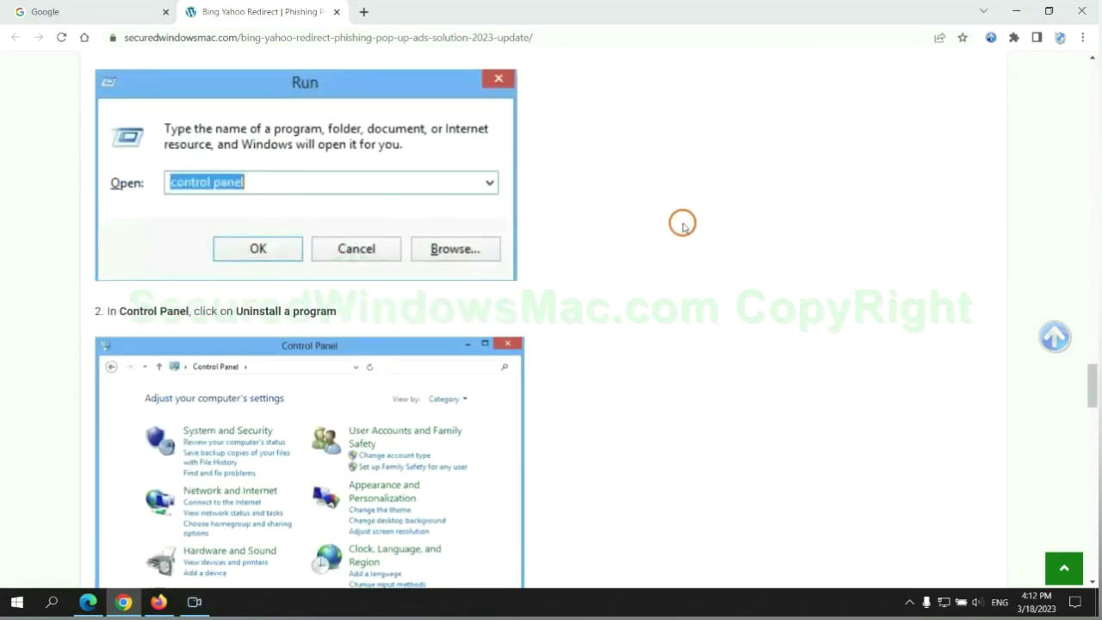
Run 'control panel', review installed programs and Lantern's uninstall option, then close without uninstalling.
key(super+r)
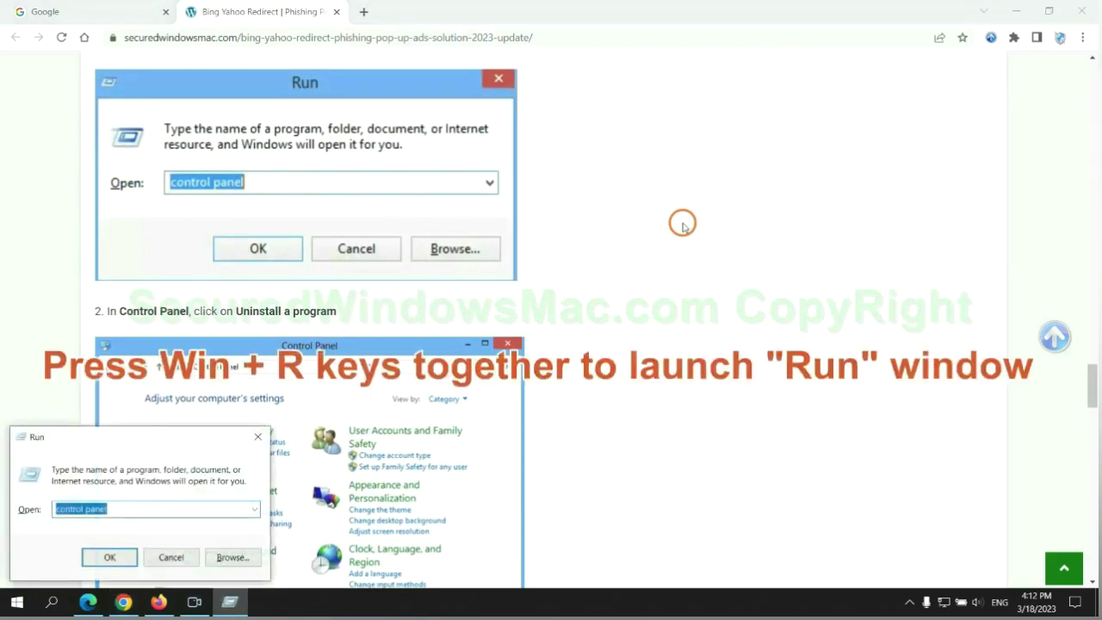
text(control)
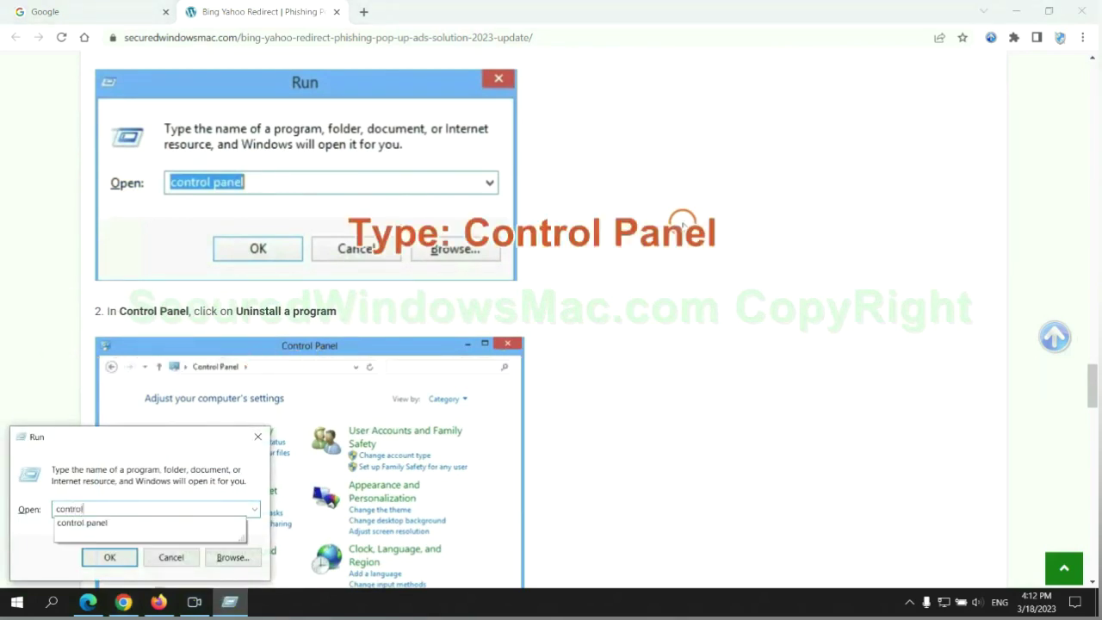
text( panel)
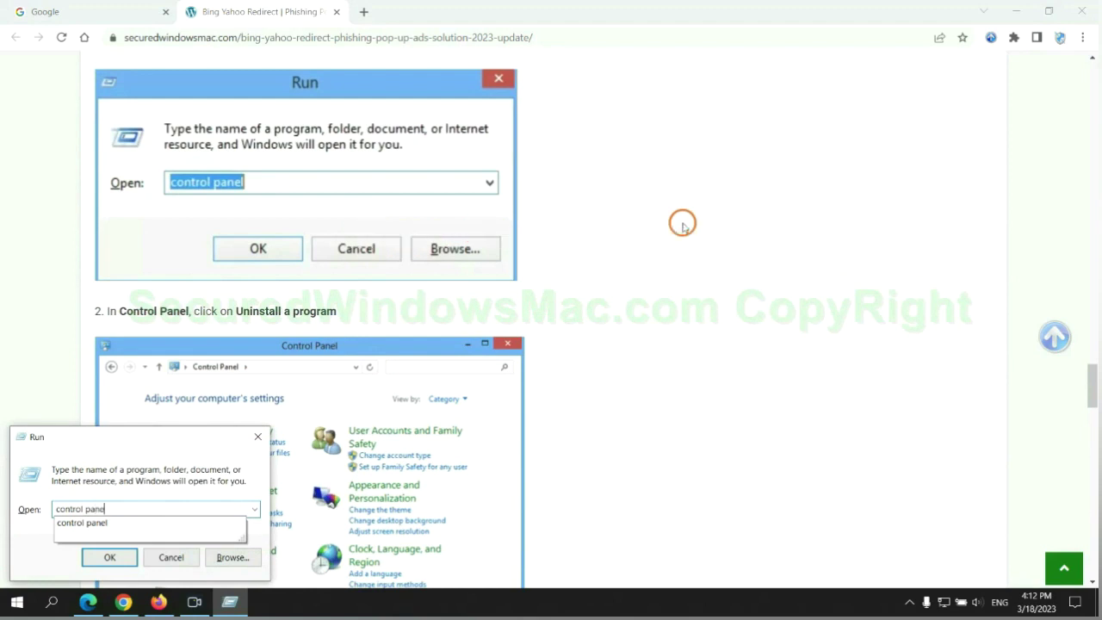
key(Return)
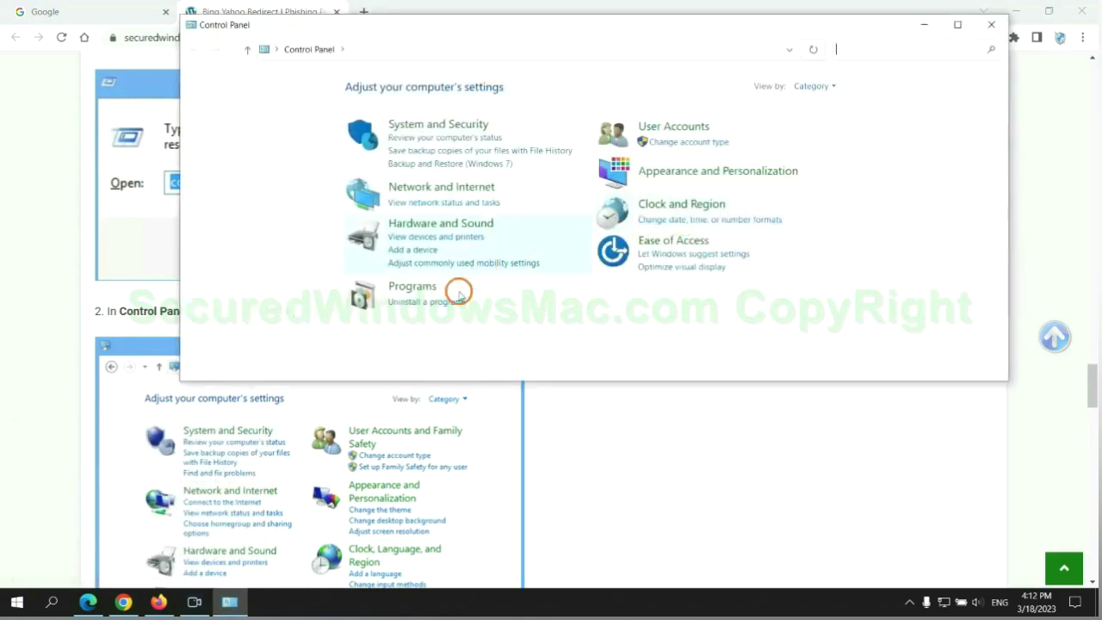
click(436, 301)
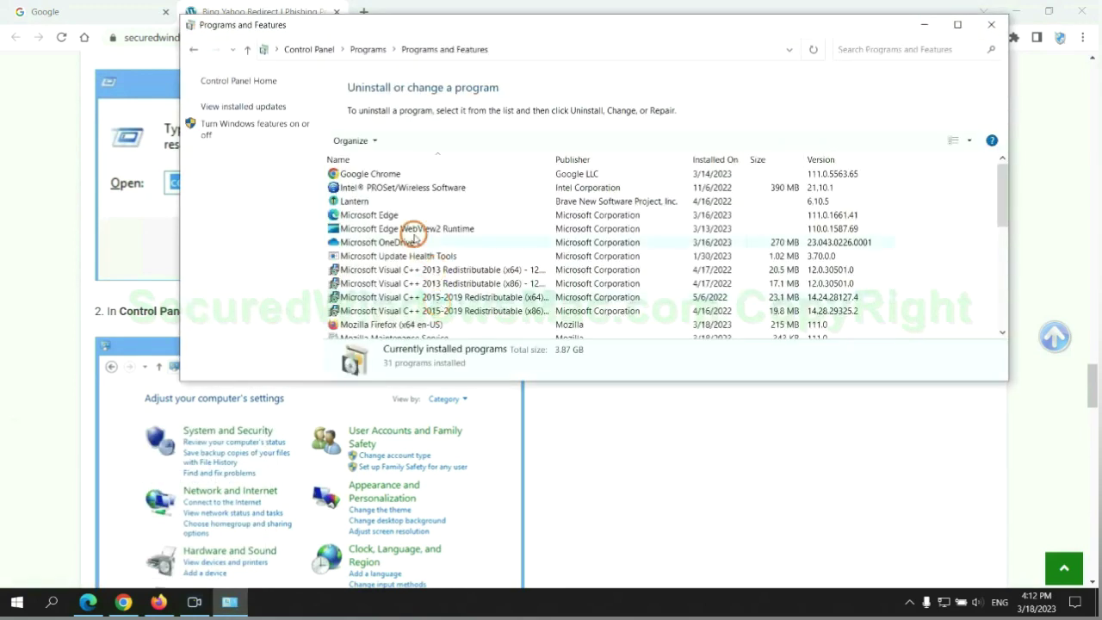
right_click(366, 204)
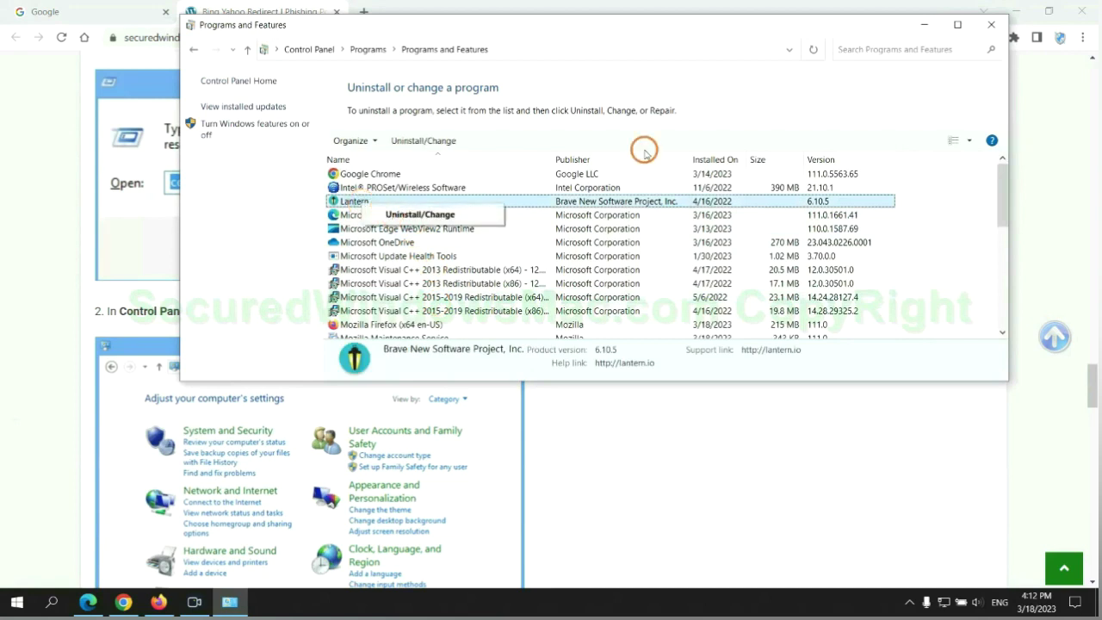
click(990, 24)
click(991, 24)
scroll(323, 367, down, 5)
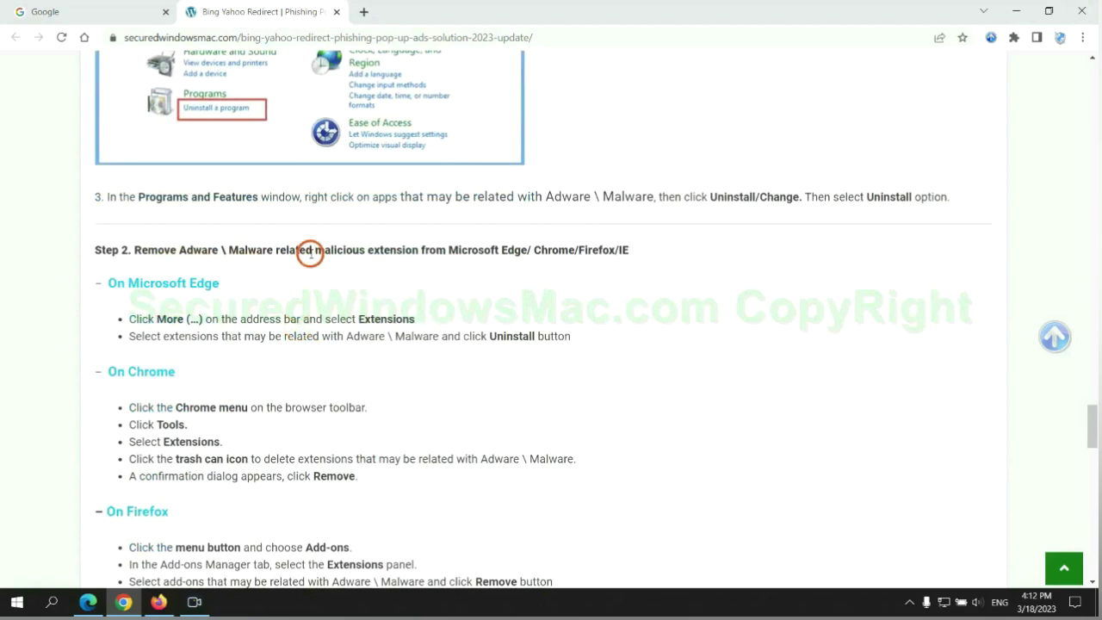
Highlight the malicious-extension phrase in the guide and open Edge's extension management page.
drag(312, 250, 423, 250)
click(438, 273)
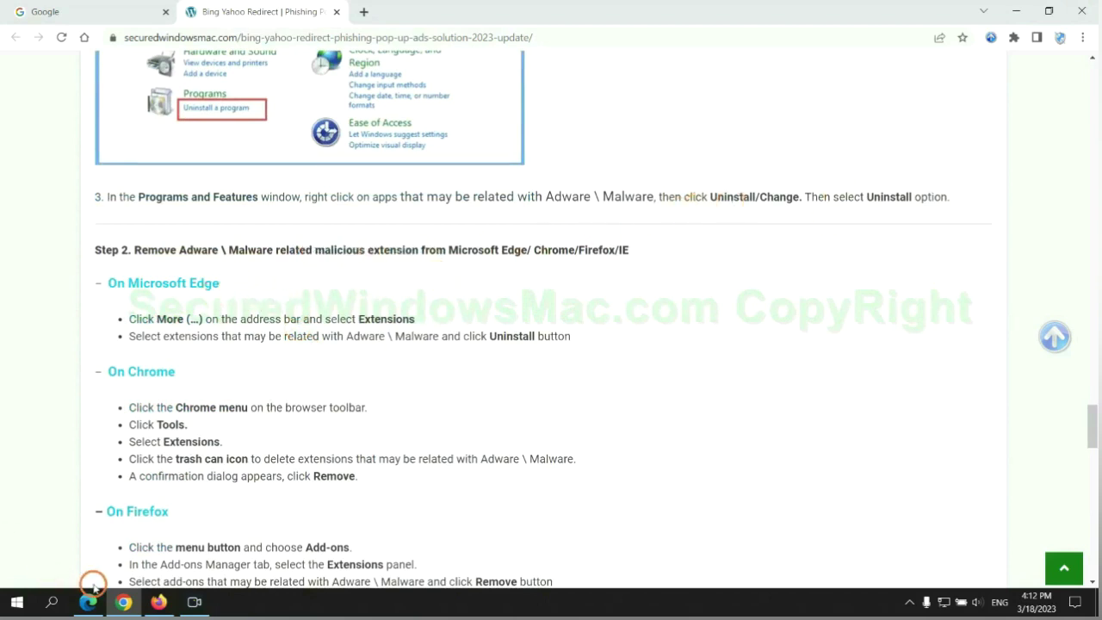
click(91, 587)
click(987, 39)
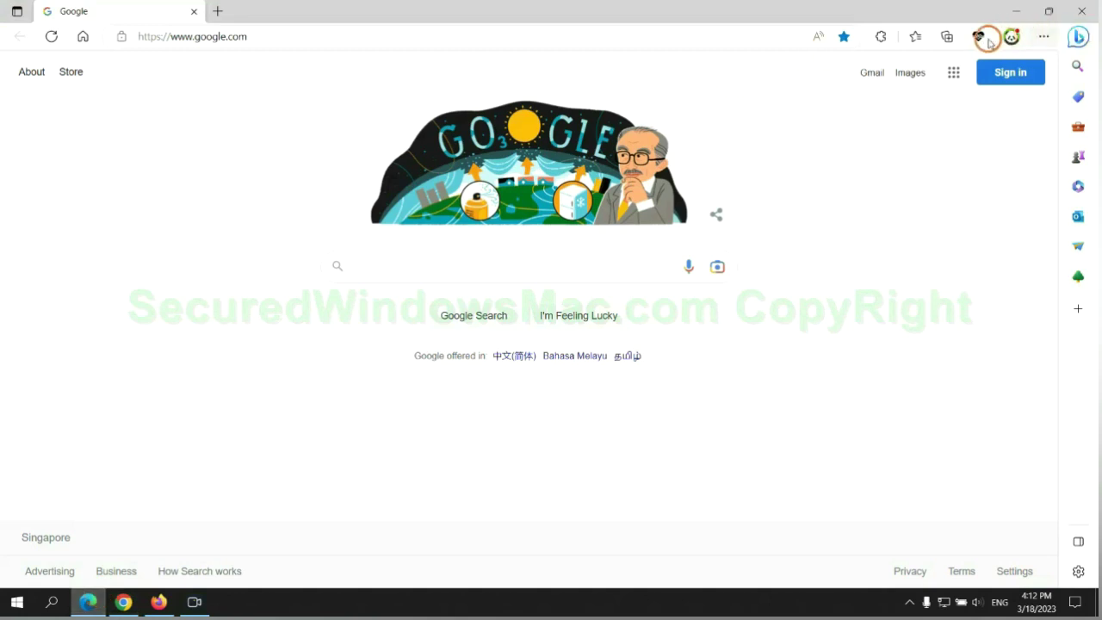
click(910, 39)
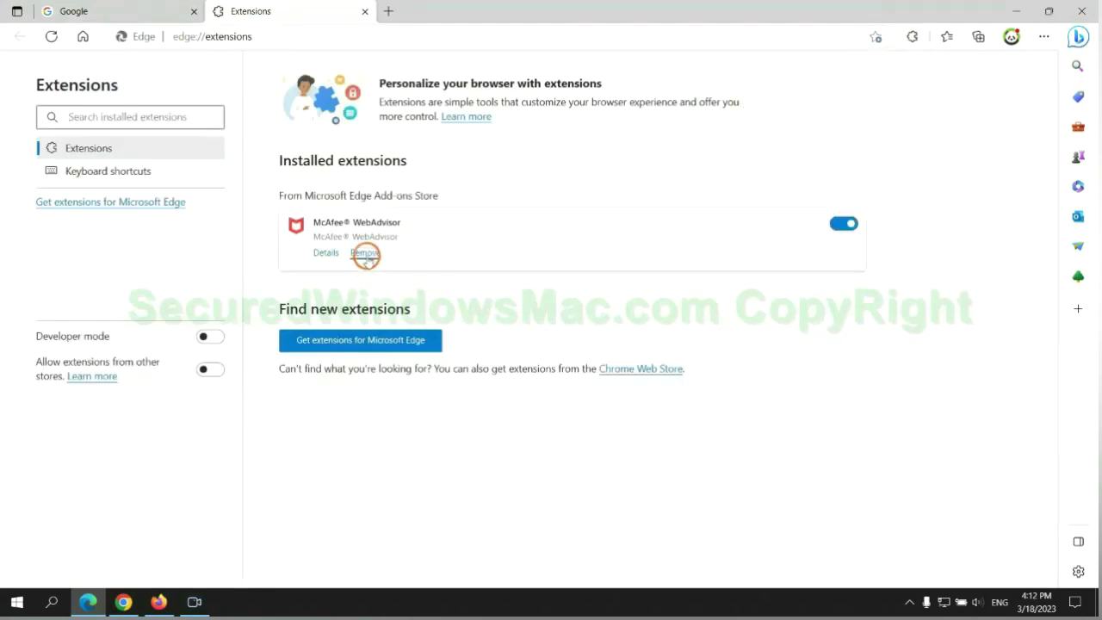
Remove the McAfee WebAdvisor extension from Edge and close the Extensions tab.
click(364, 253)
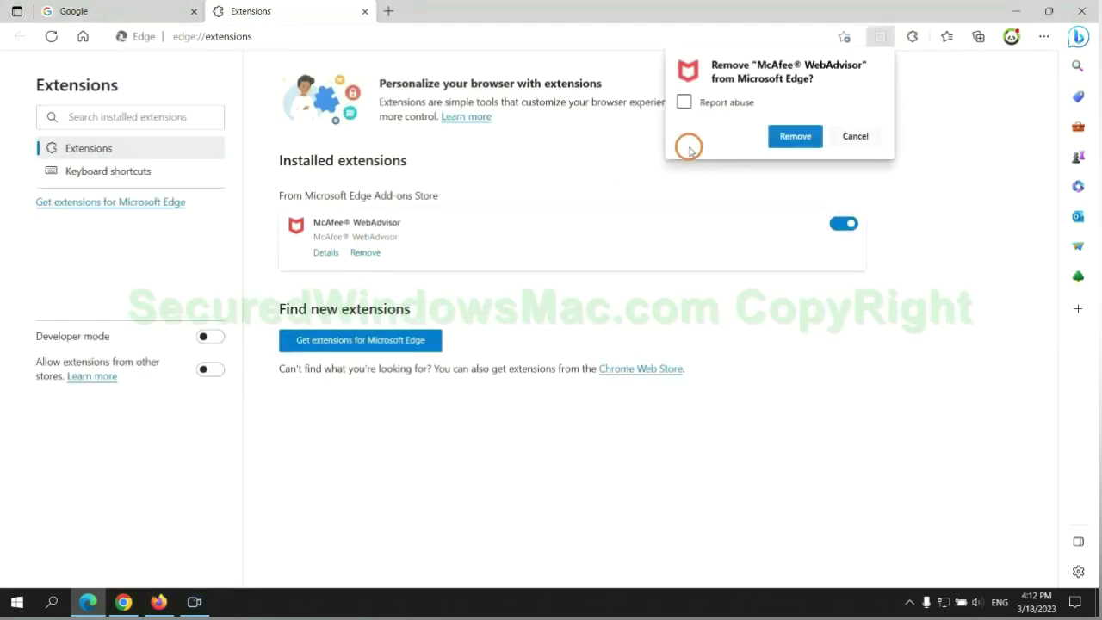
click(789, 136)
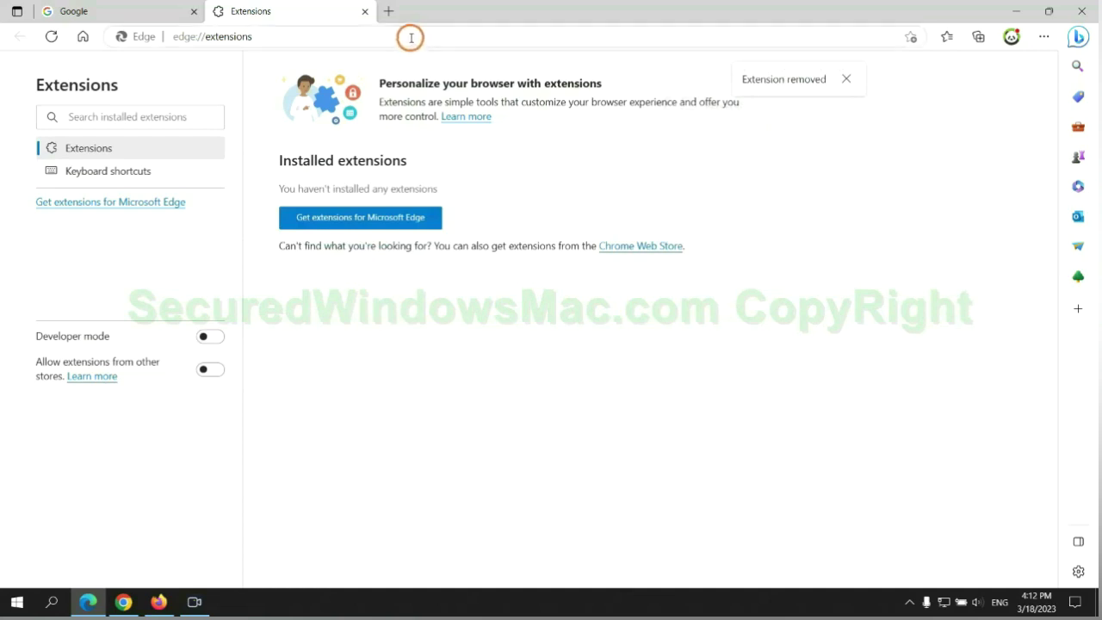
click(365, 11)
click(131, 604)
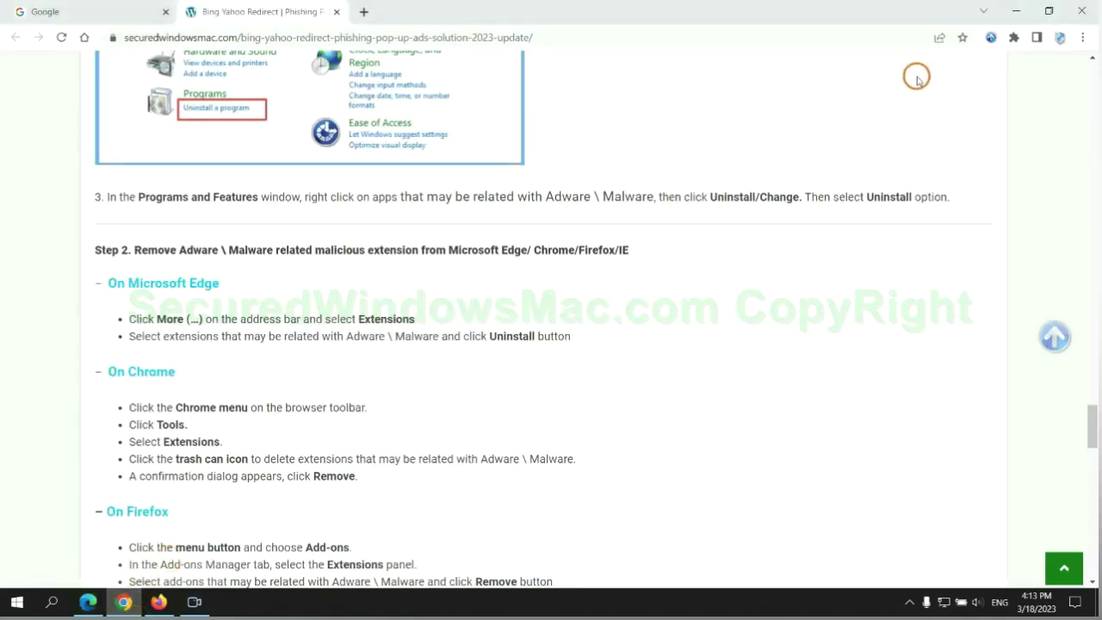
Remove the Ecosia extension from Chrome's extensions page and close its farewell tab.
click(1013, 38)
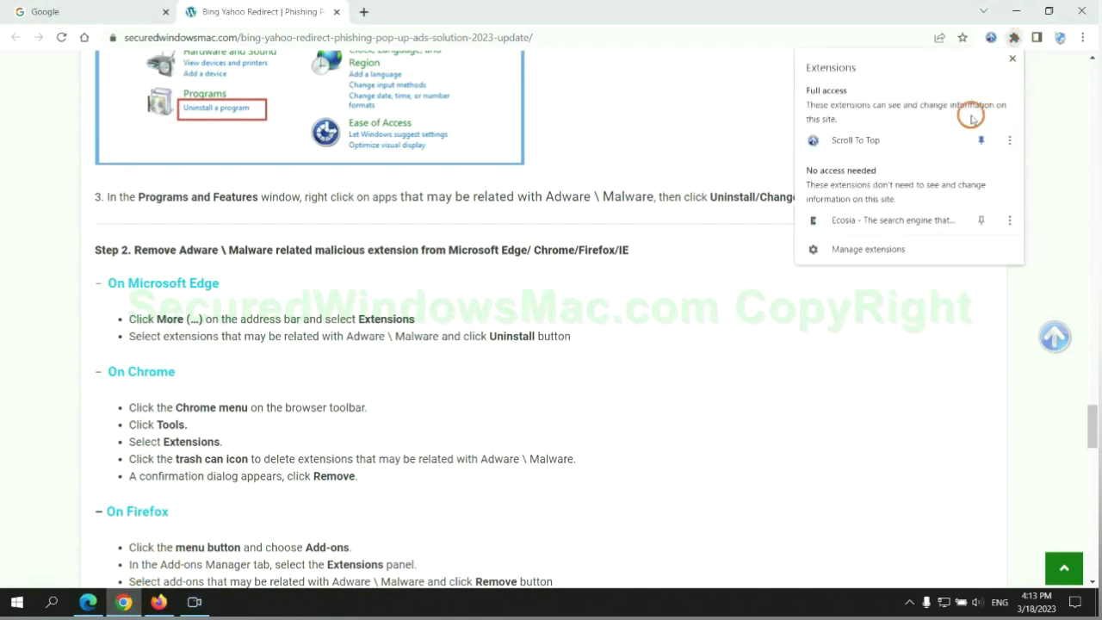
click(890, 251)
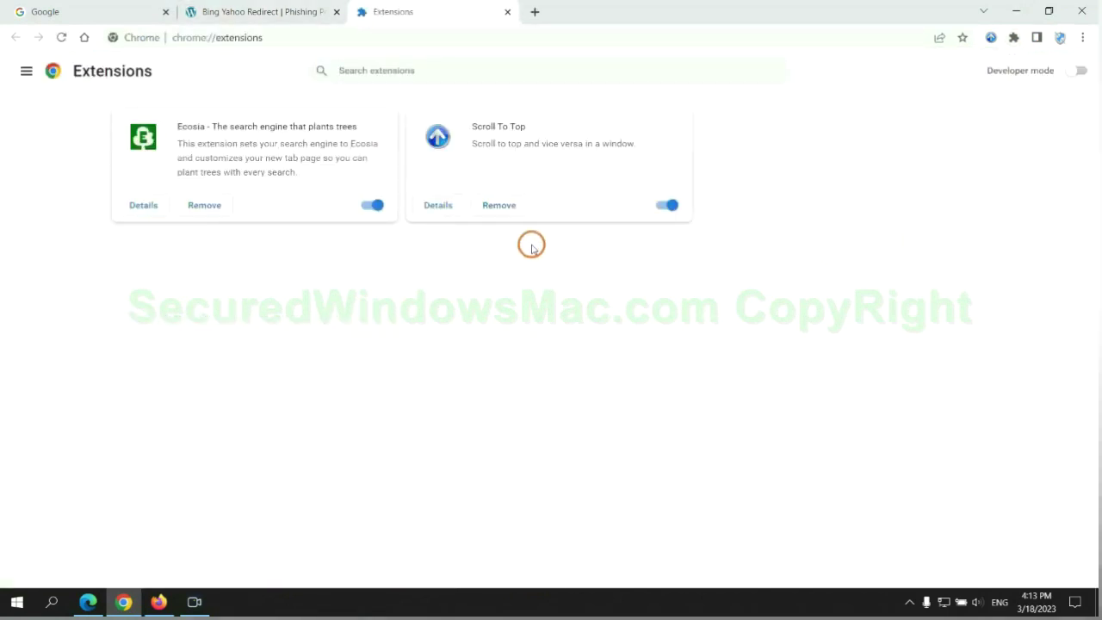
click(204, 205)
click(907, 152)
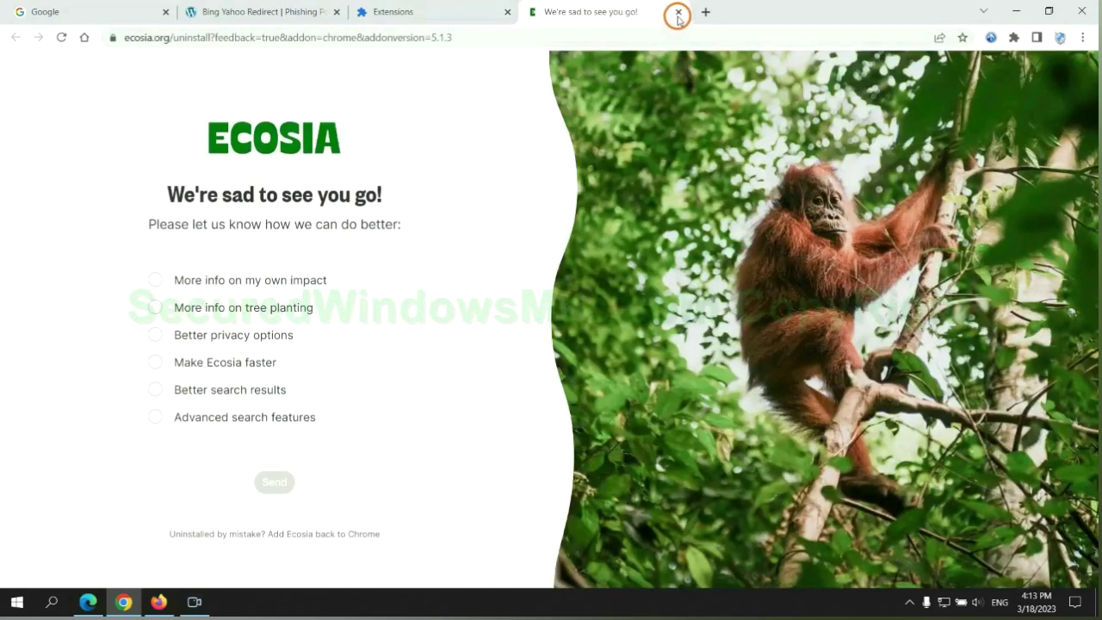
click(679, 11)
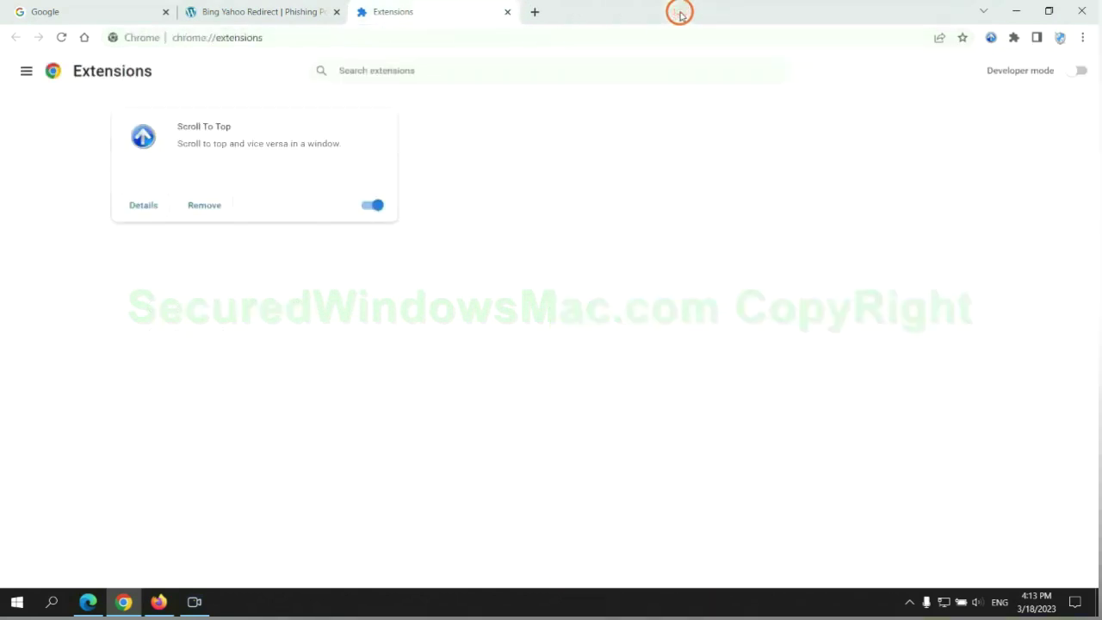
Remove Enhancer for YouTube from Firefox's Add-ons Manager and confirm the removal.
click(160, 601)
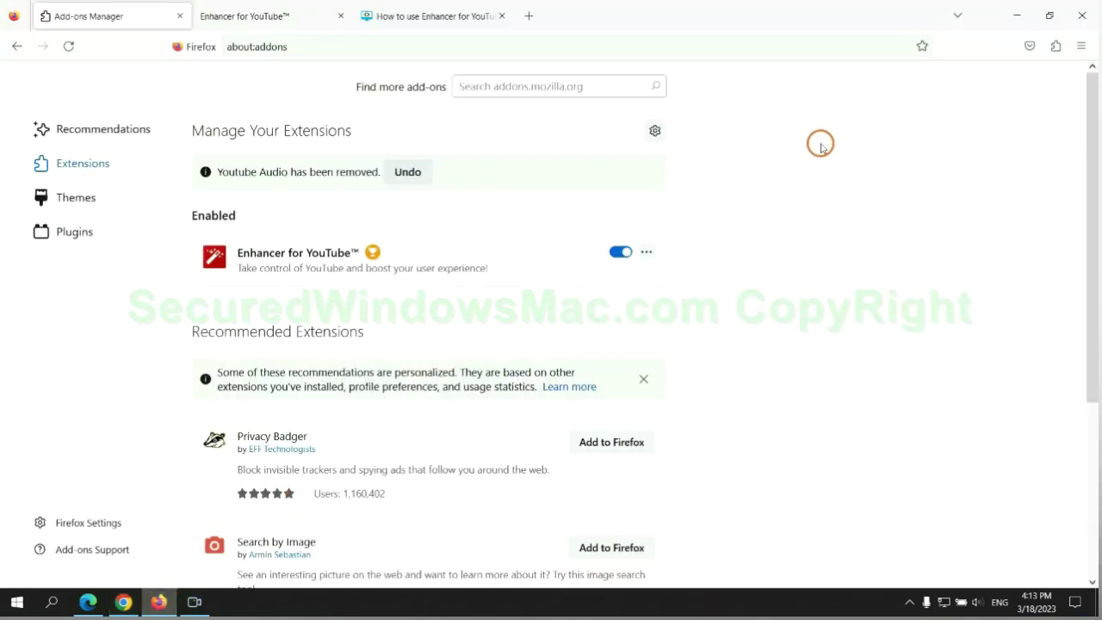
click(1054, 47)
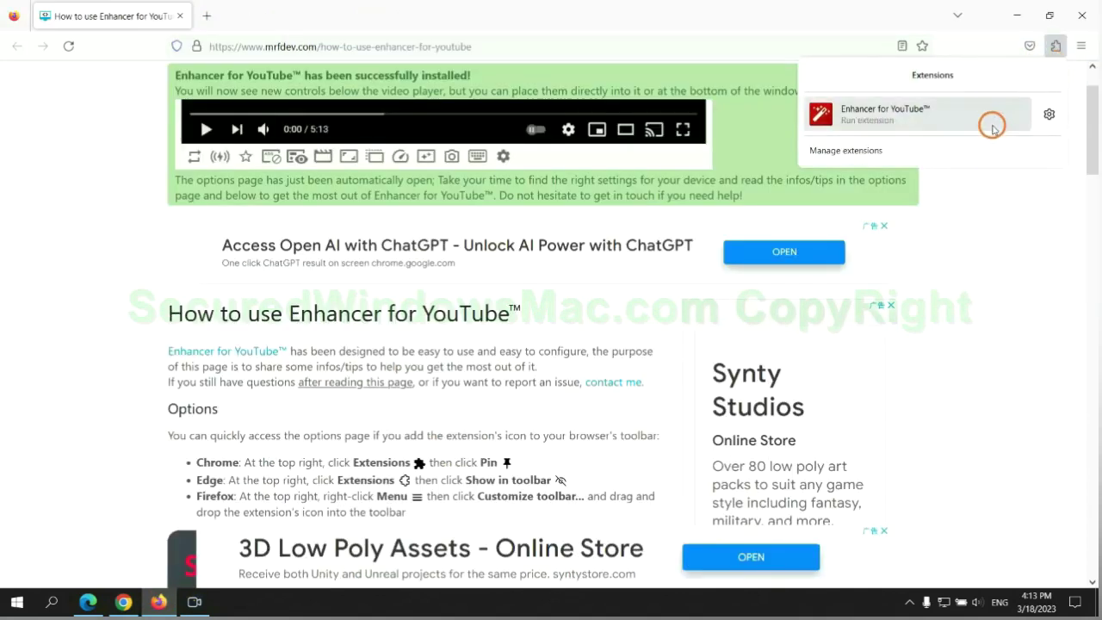
click(947, 148)
click(646, 209)
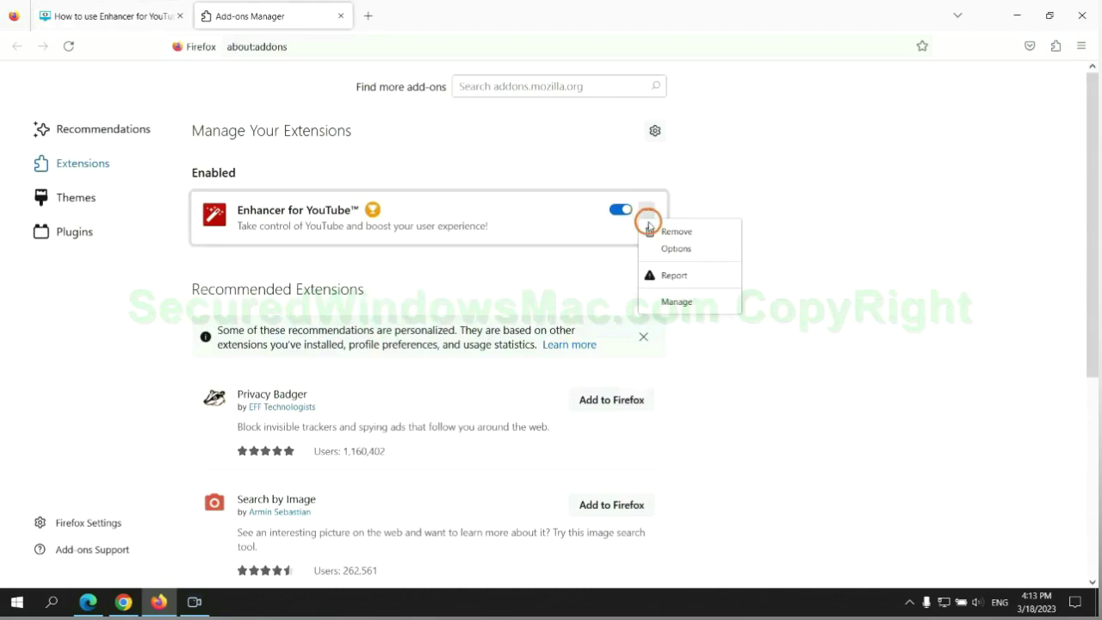
click(678, 233)
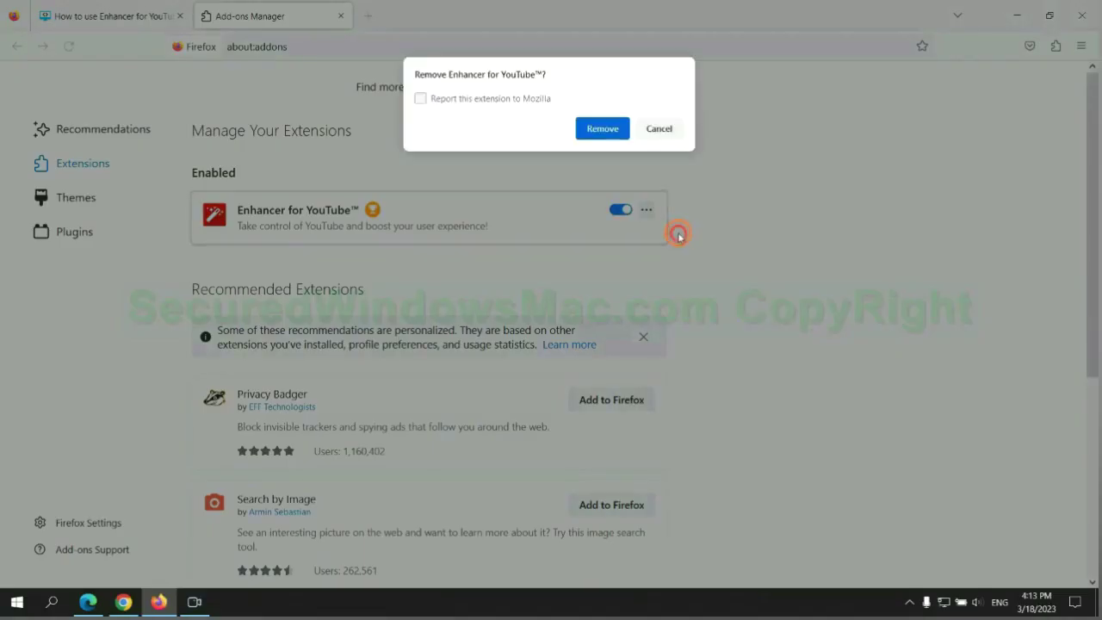
click(603, 128)
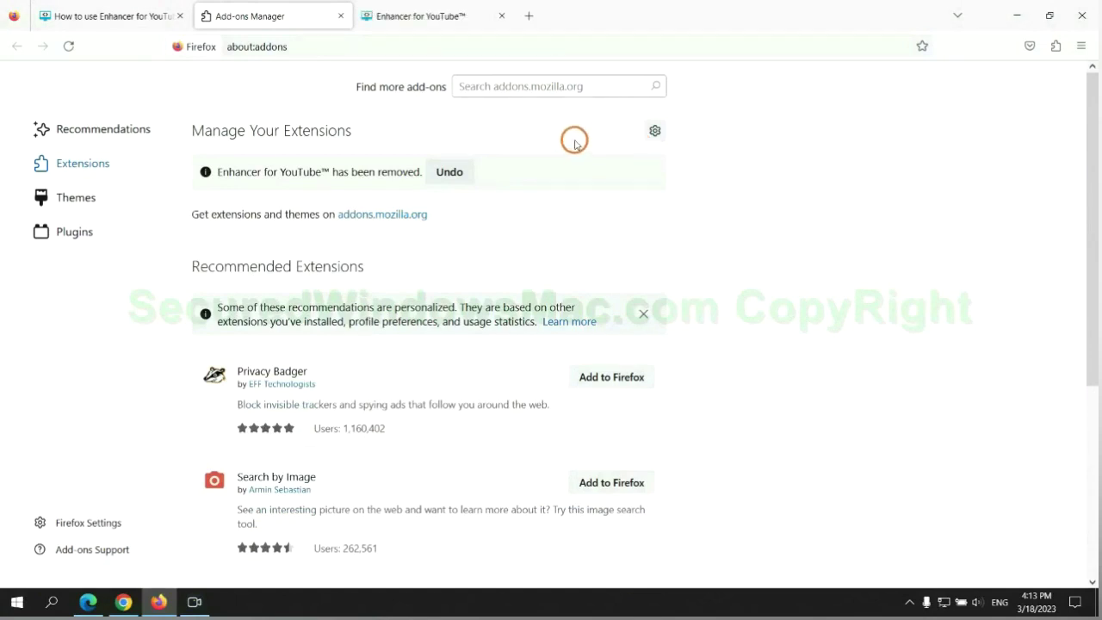
Return to the Chrome guide and scroll to the Step 3 registry cleanup instructions.
key(alt+Tab)
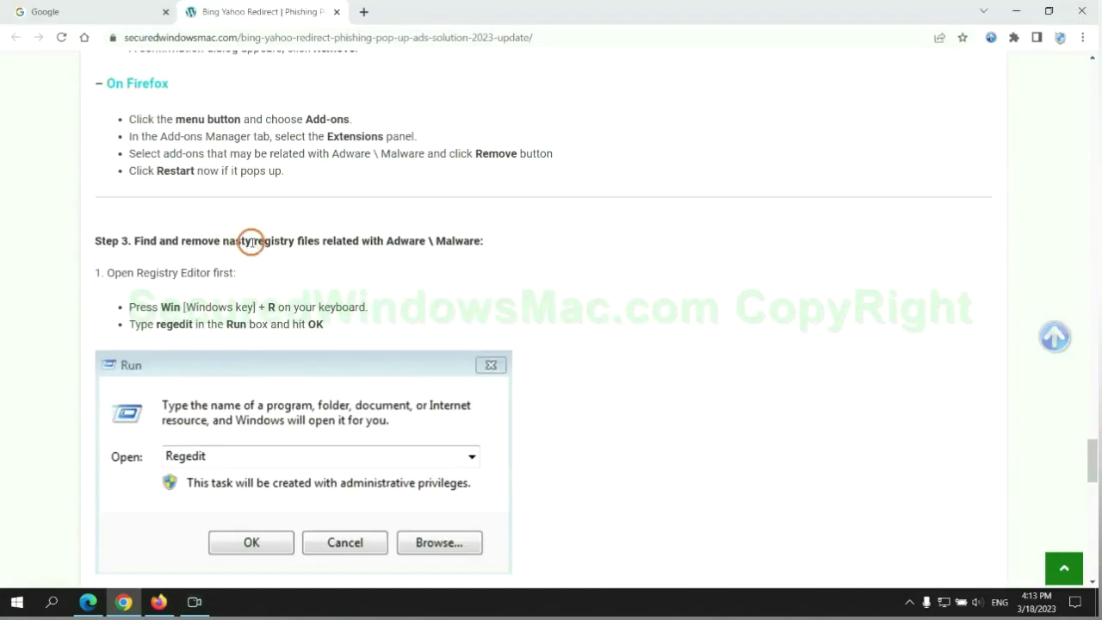
drag(253, 241, 319, 273)
click(319, 271)
scroll(319, 272, down, 2)
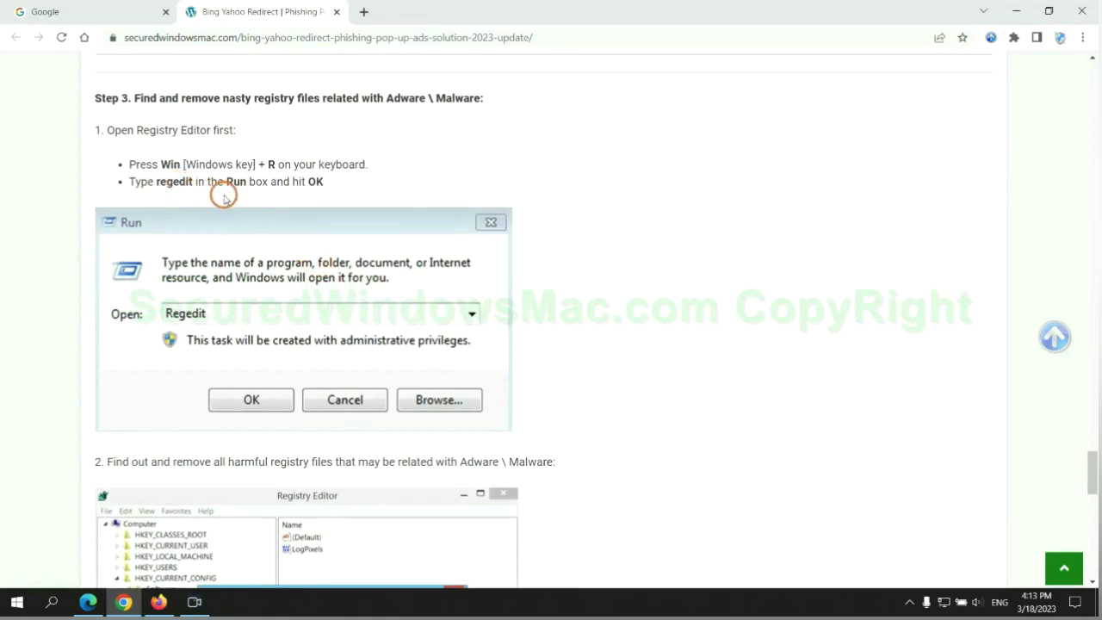
Launch Registry Editor by running regedit from the Run box.
key(super+r)
text(re)
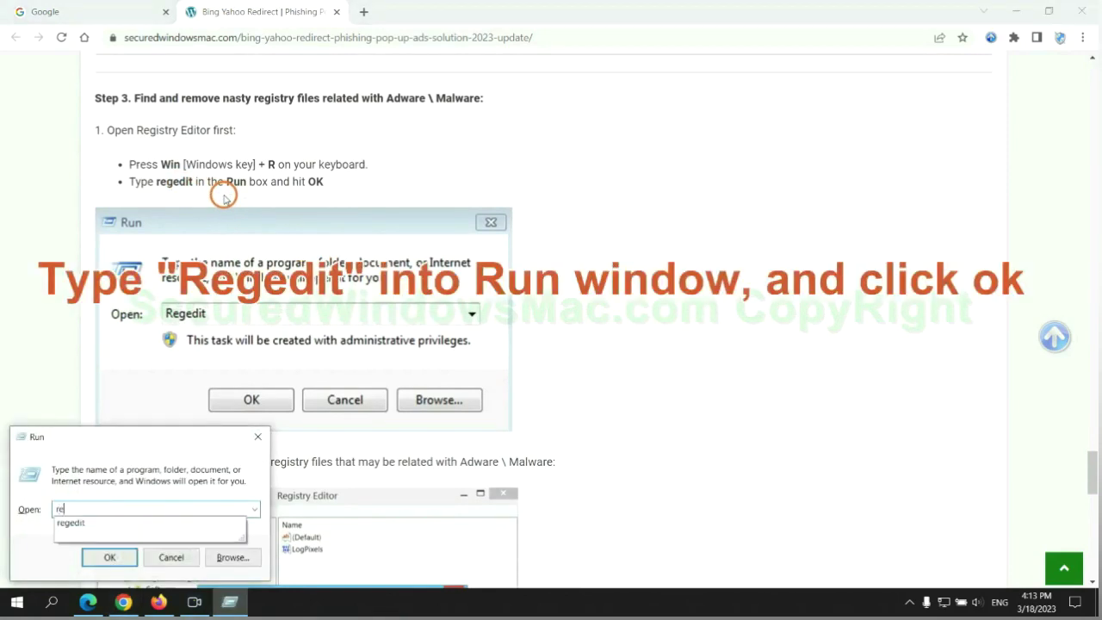
text(gedit)
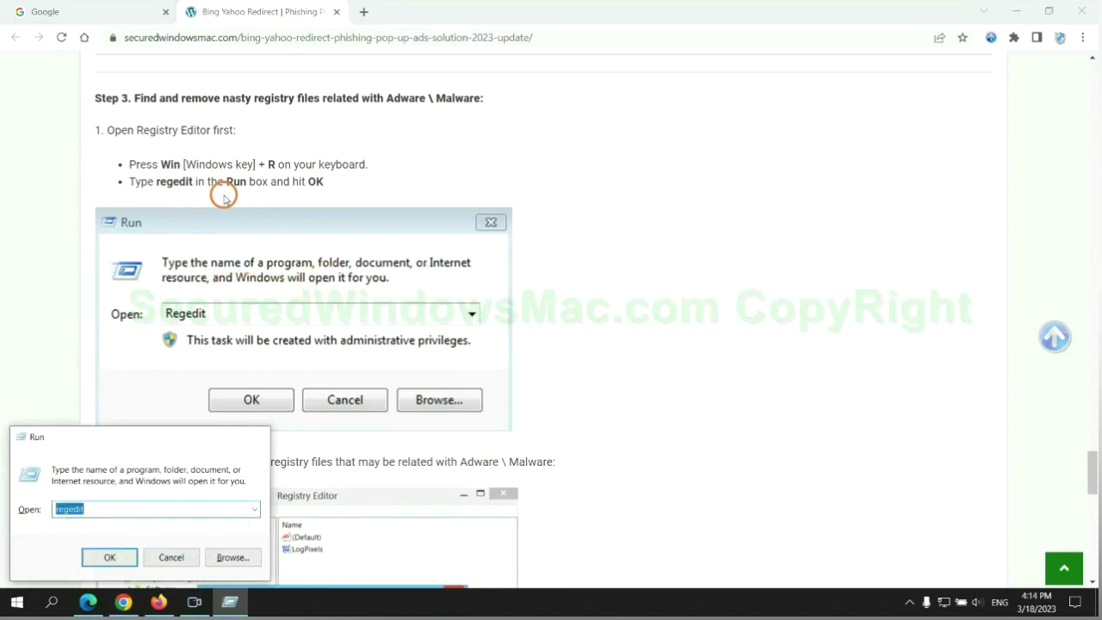
key(Return)
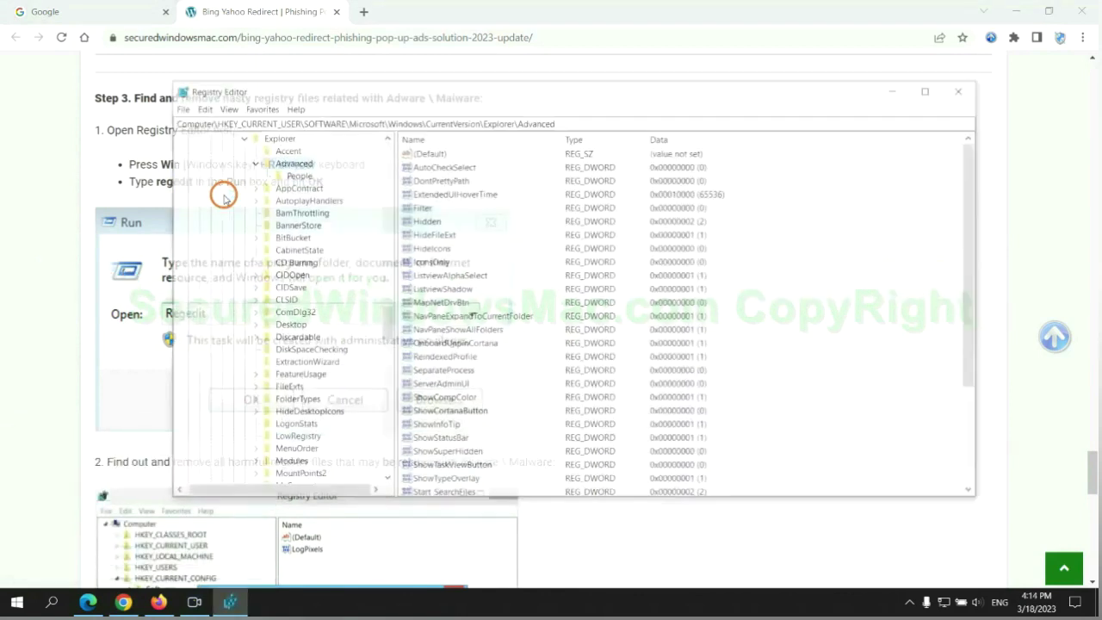
Search the registry for 'App' and bring up Delete on the found StoreAppsOnTaskbar value.
click(200, 107)
click(234, 206)
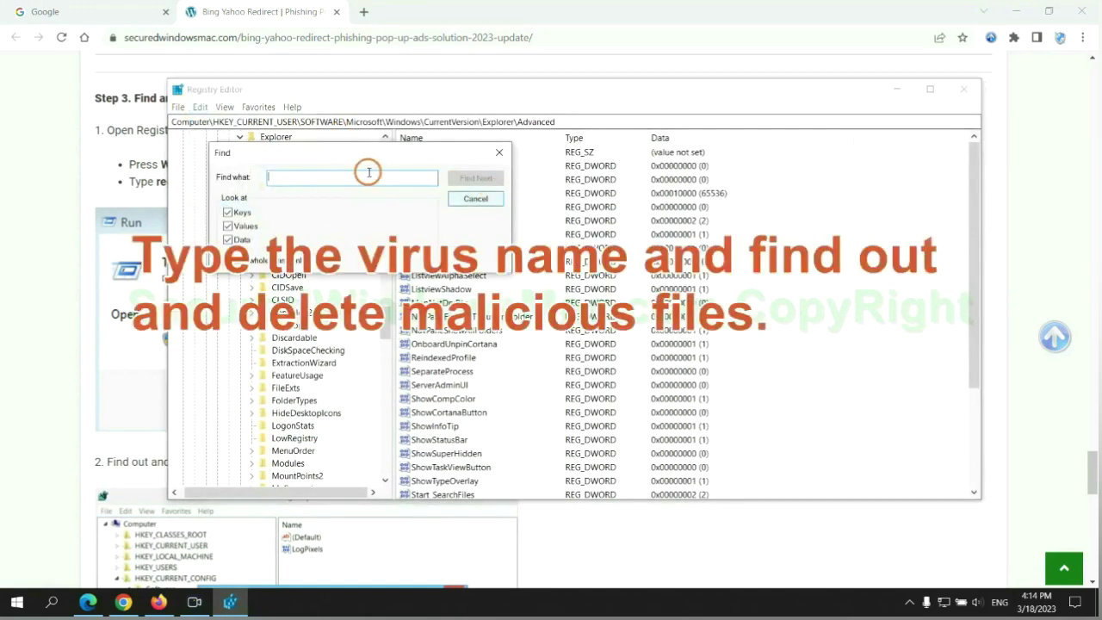
text(Apps)
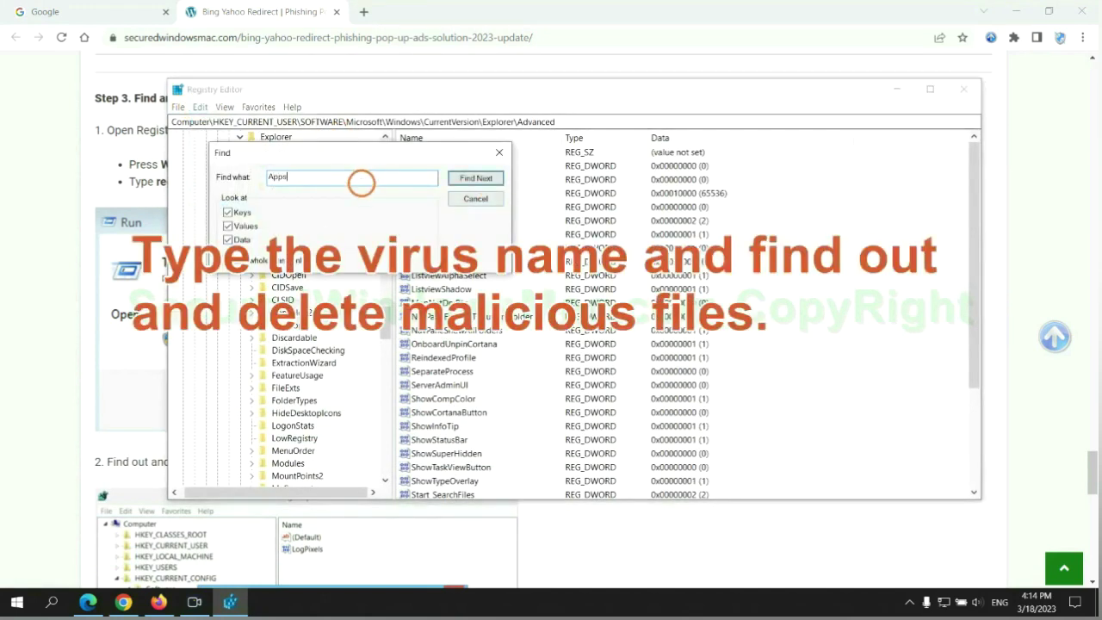
key(Return)
scroll(627, 362, down, 2)
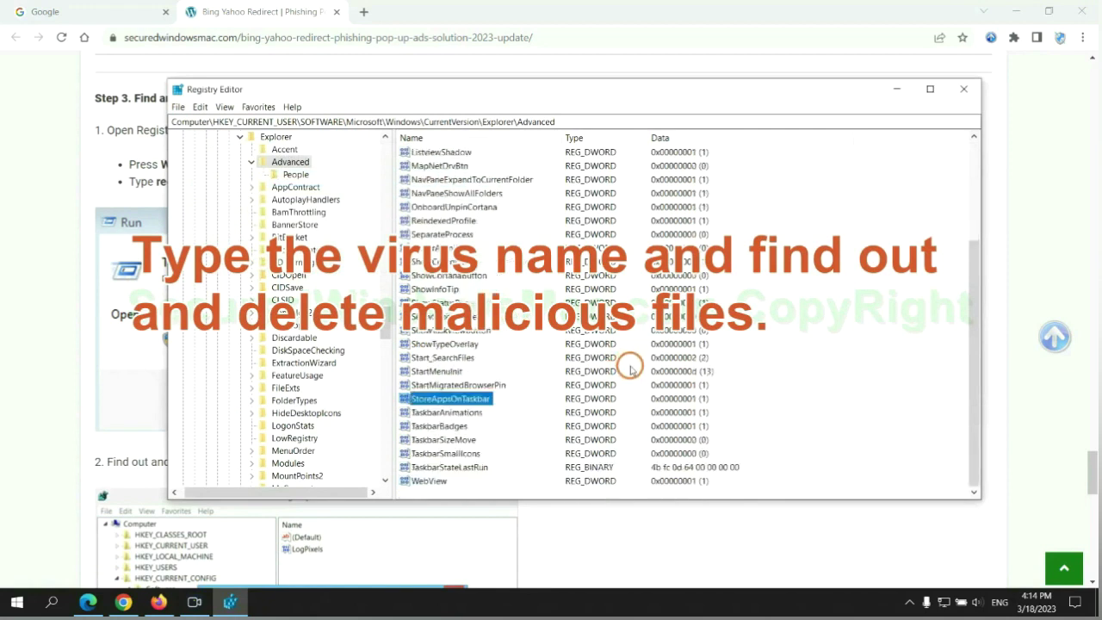
right_click(495, 401)
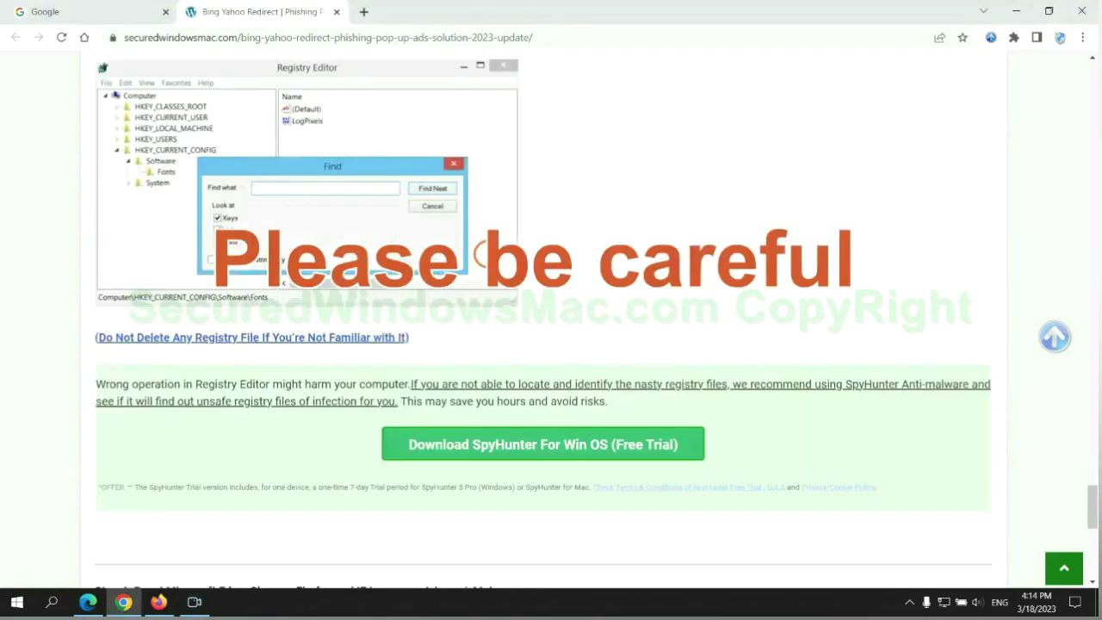
Scroll the guide down to Step 4, Reset Microsoft Edge, Chrome, Firefox.
scroll(486, 254, down, 1)
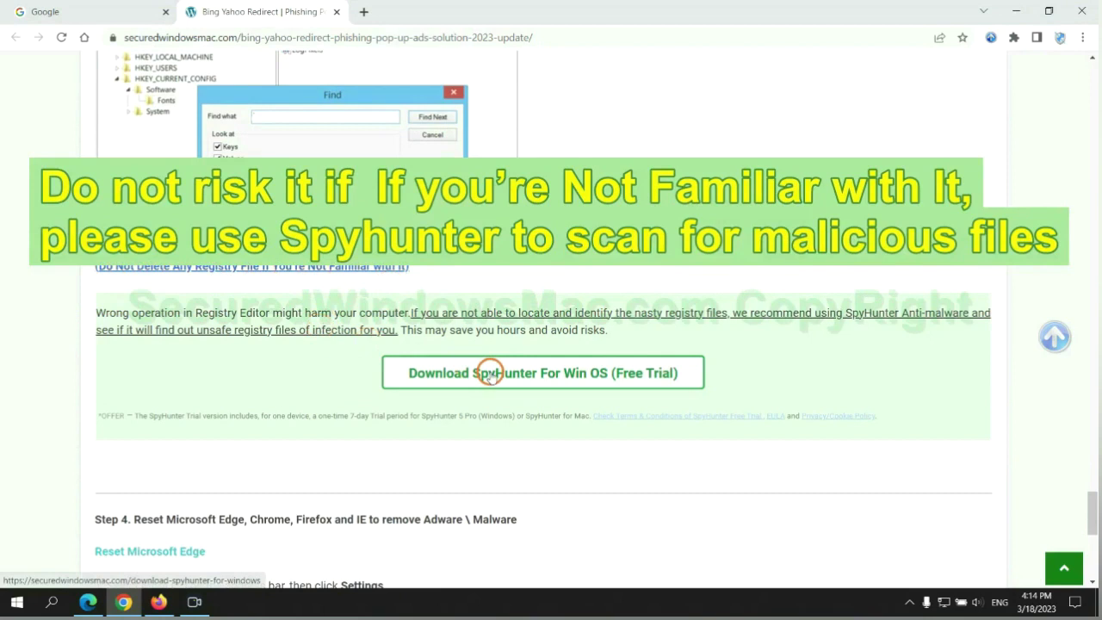
scroll(212, 117, down, 6)
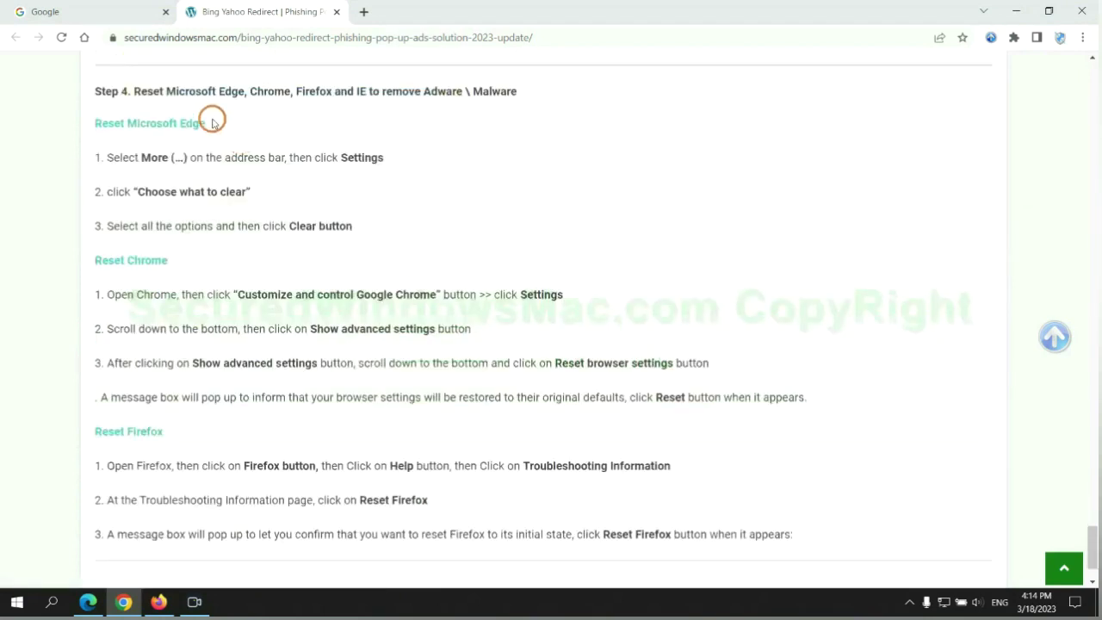
double_click(146, 90)
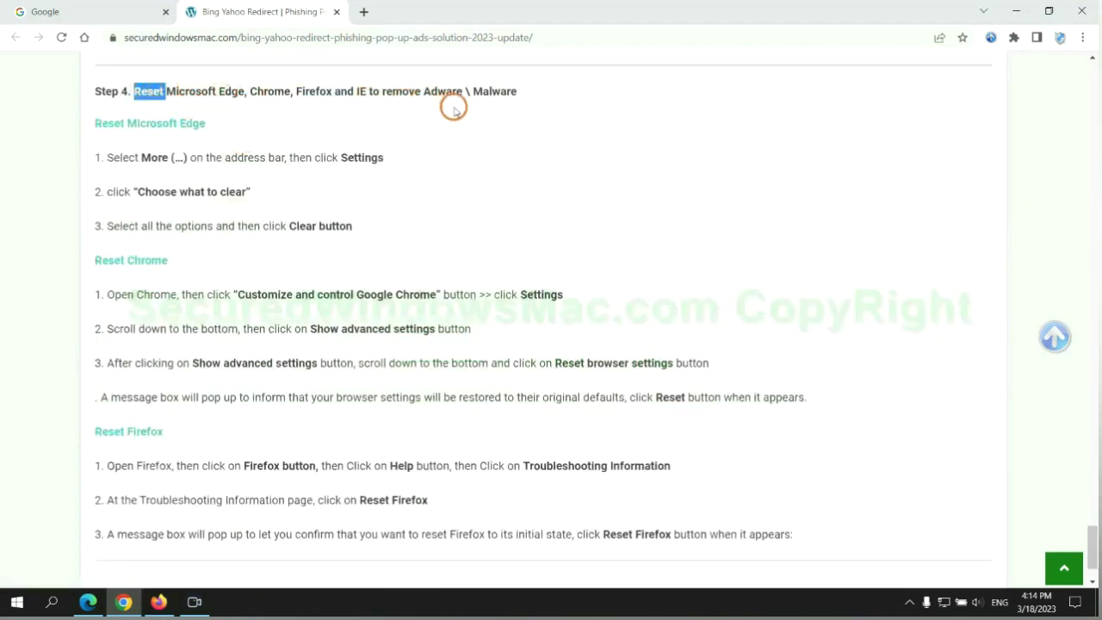
click(413, 124)
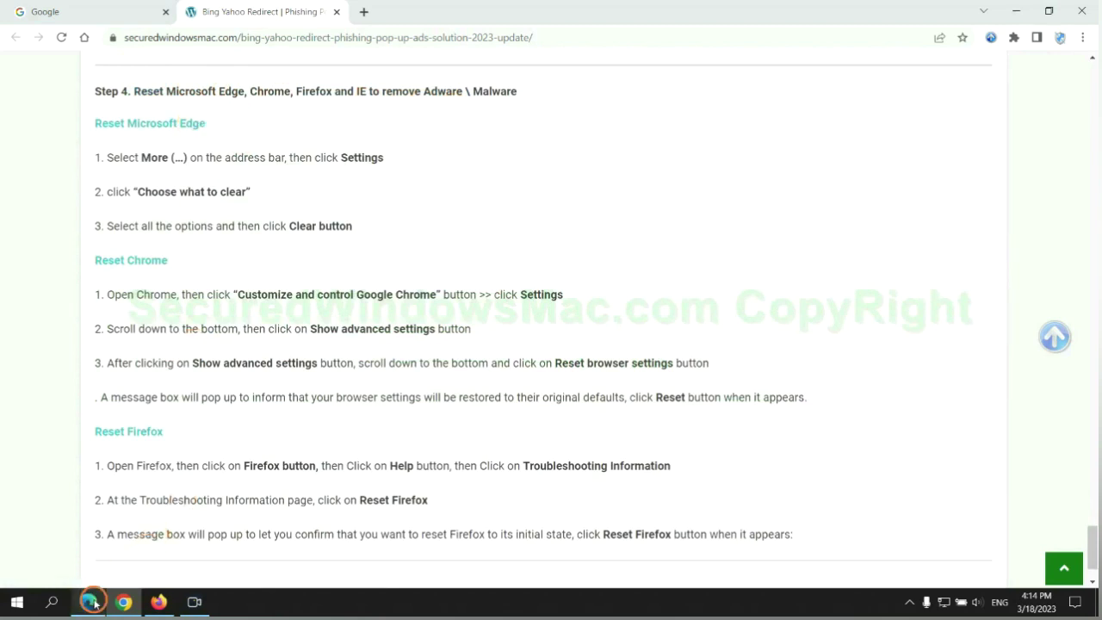
In Edge's Privacy, search, and services settings, bring up Choose what to clear for browsing data.
click(88, 600)
click(1041, 40)
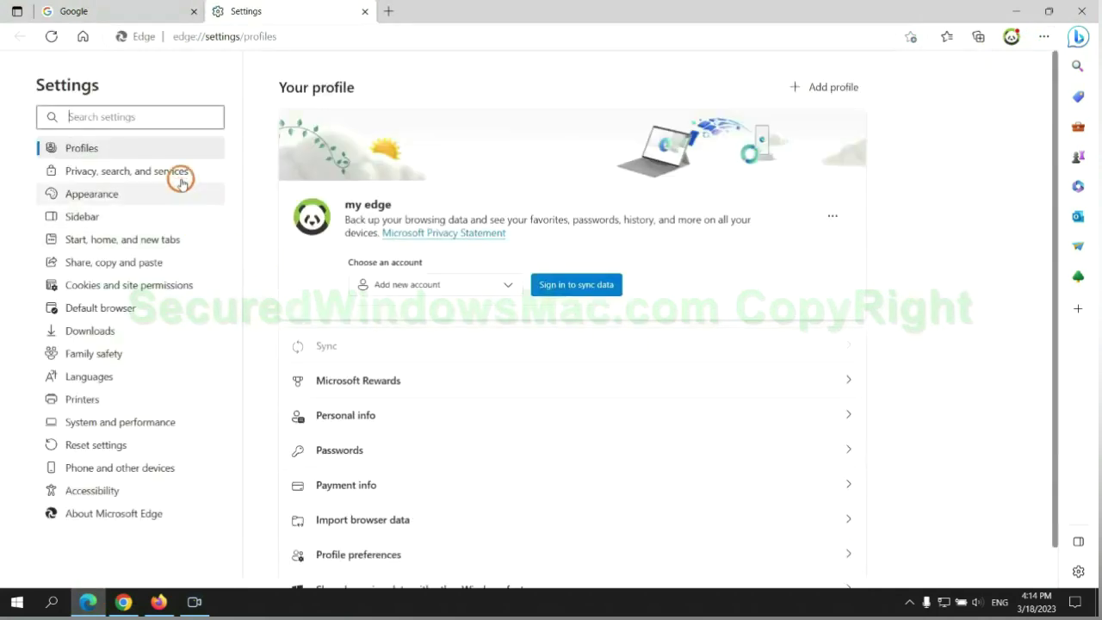
click(180, 177)
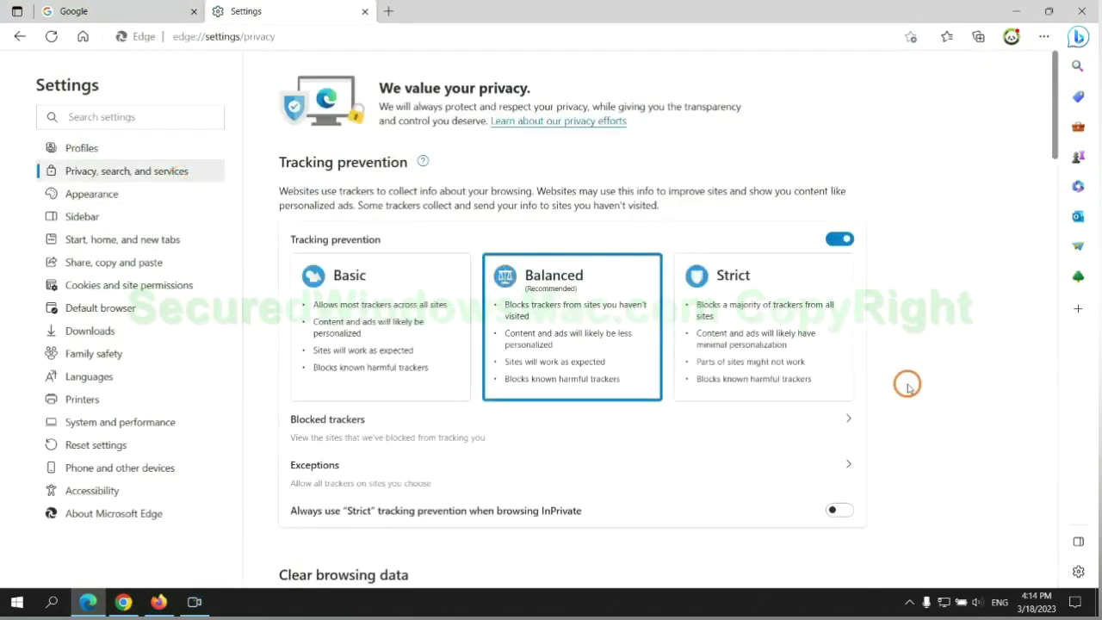
scroll(900, 381, down, 3)
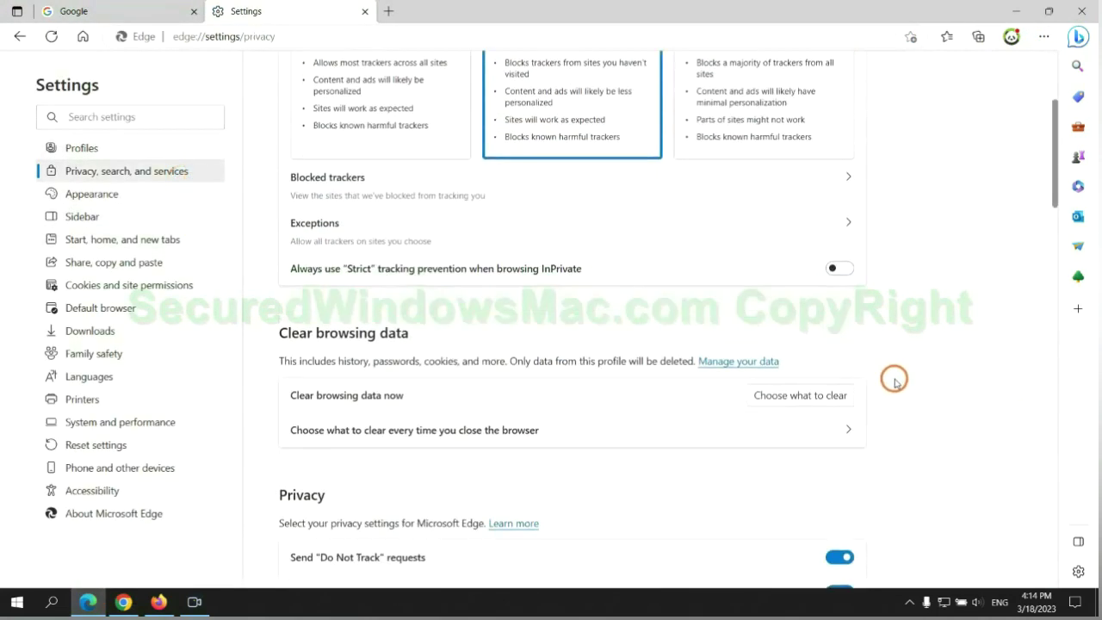
click(815, 398)
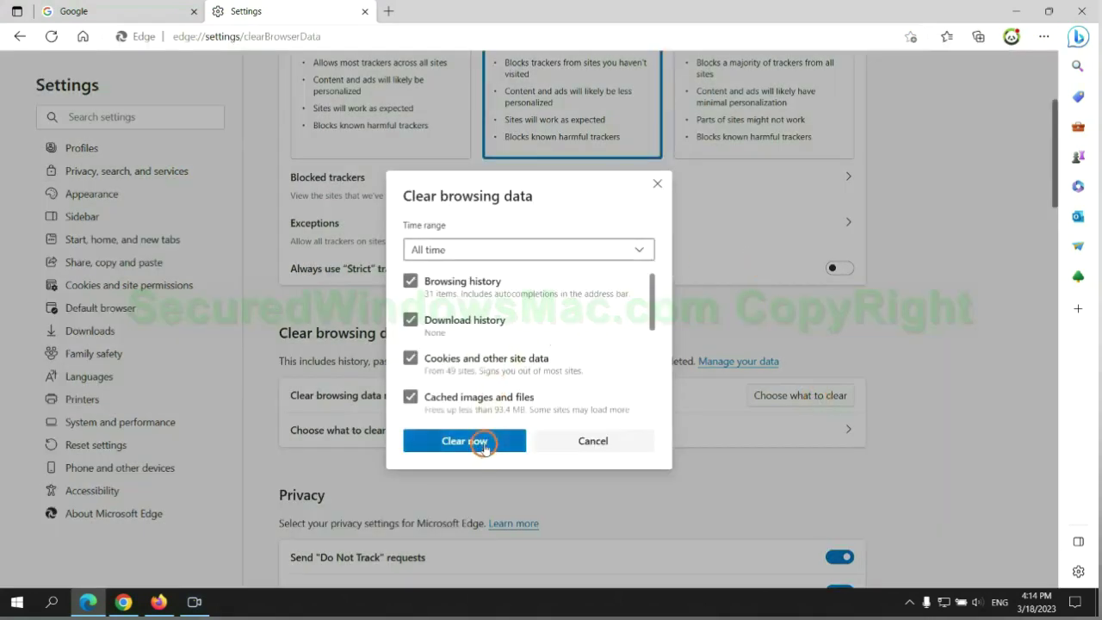
In Chrome's Settings, choose Restore settings to their original defaults.
click(125, 600)
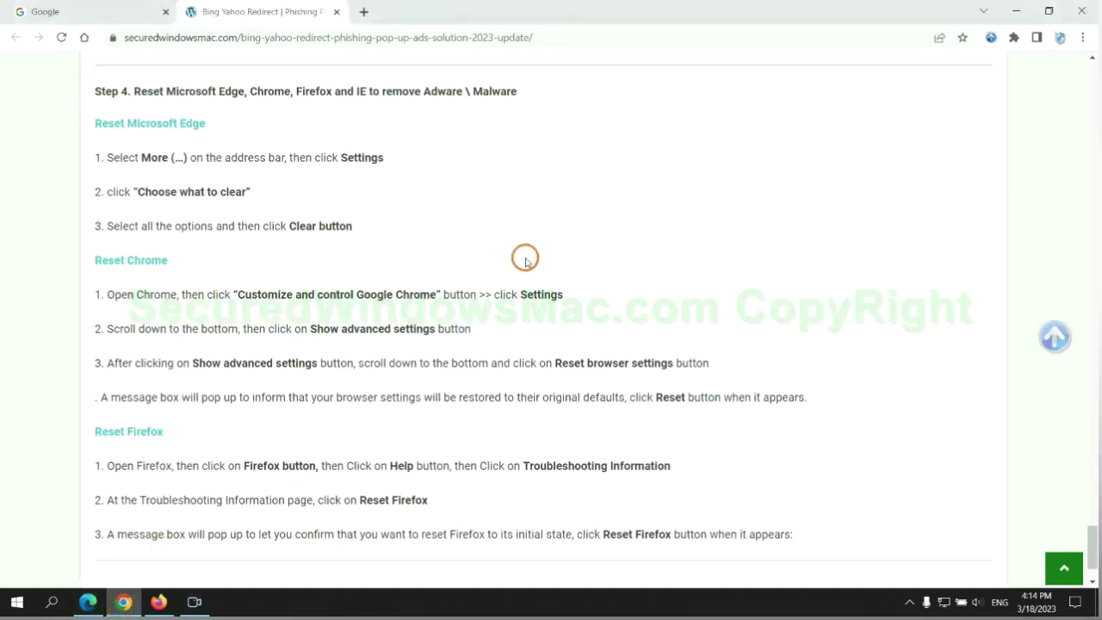
click(1080, 45)
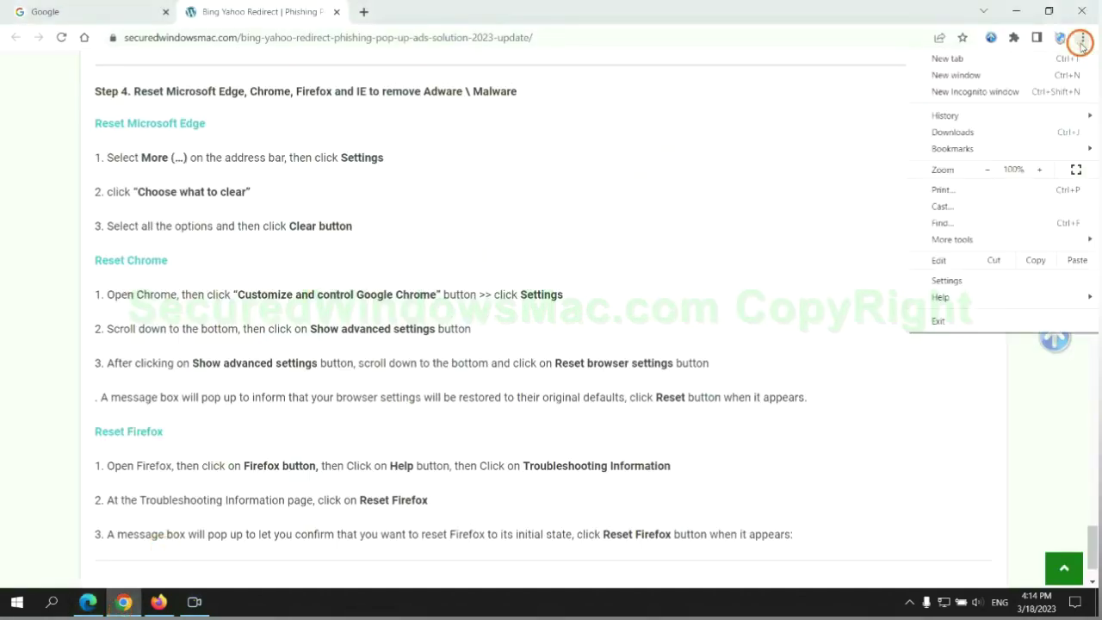
click(951, 279)
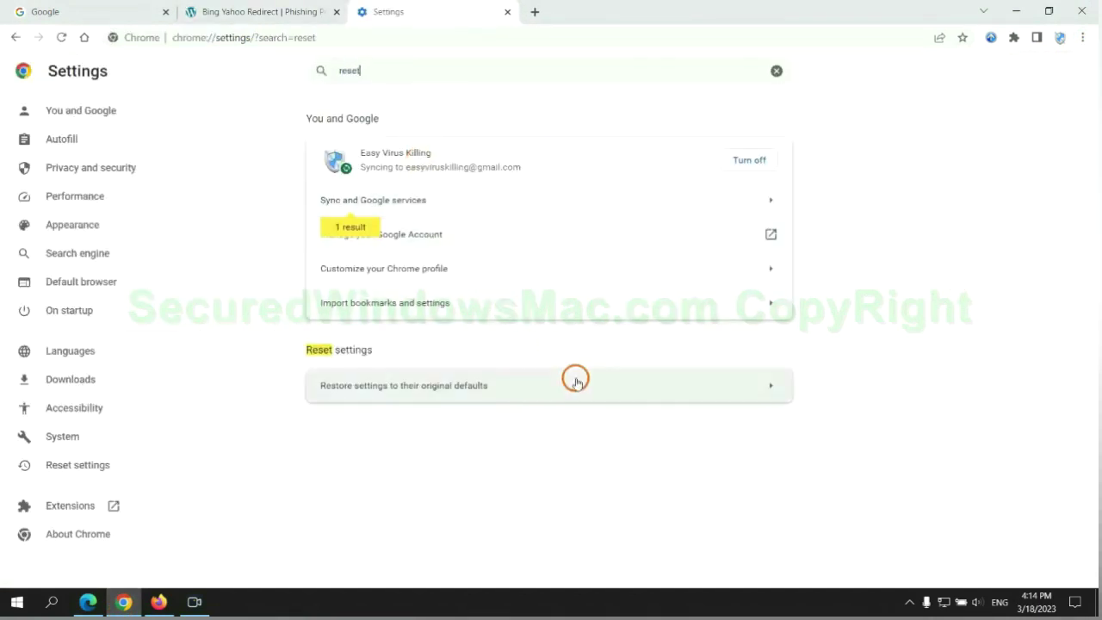
click(576, 381)
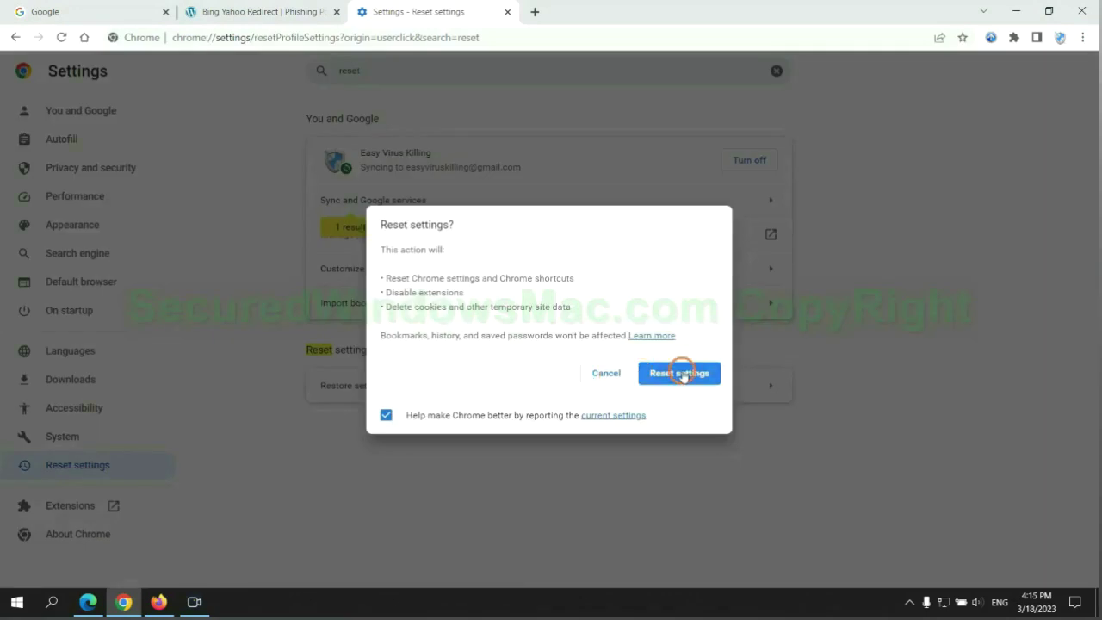
Refresh Firefox to default settings from Help > More troubleshooting information and confirm it.
click(158, 601)
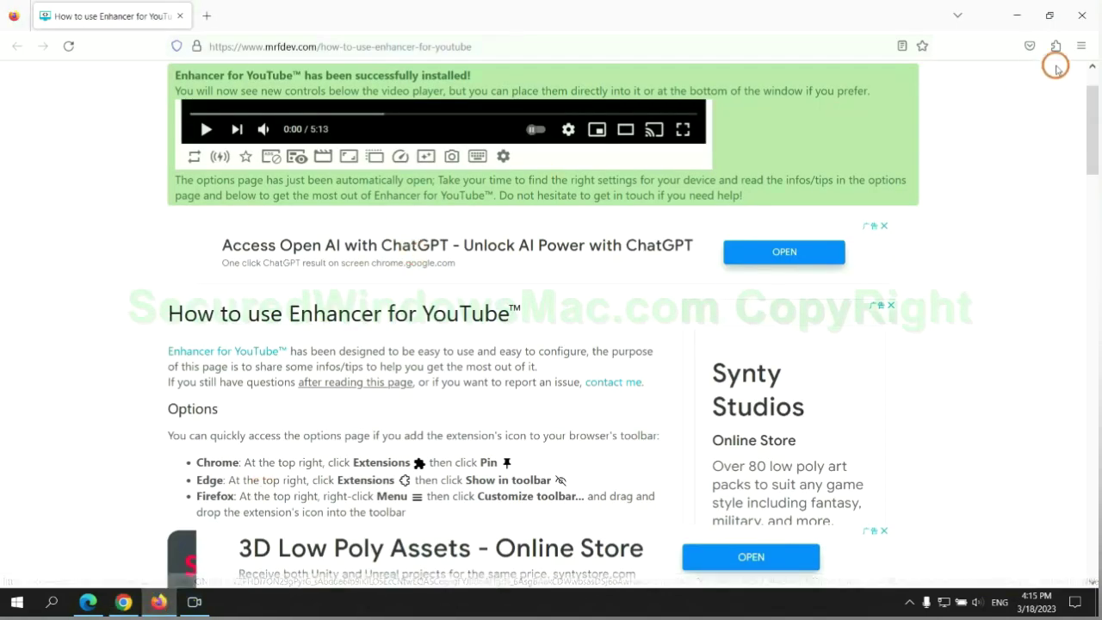
click(1080, 45)
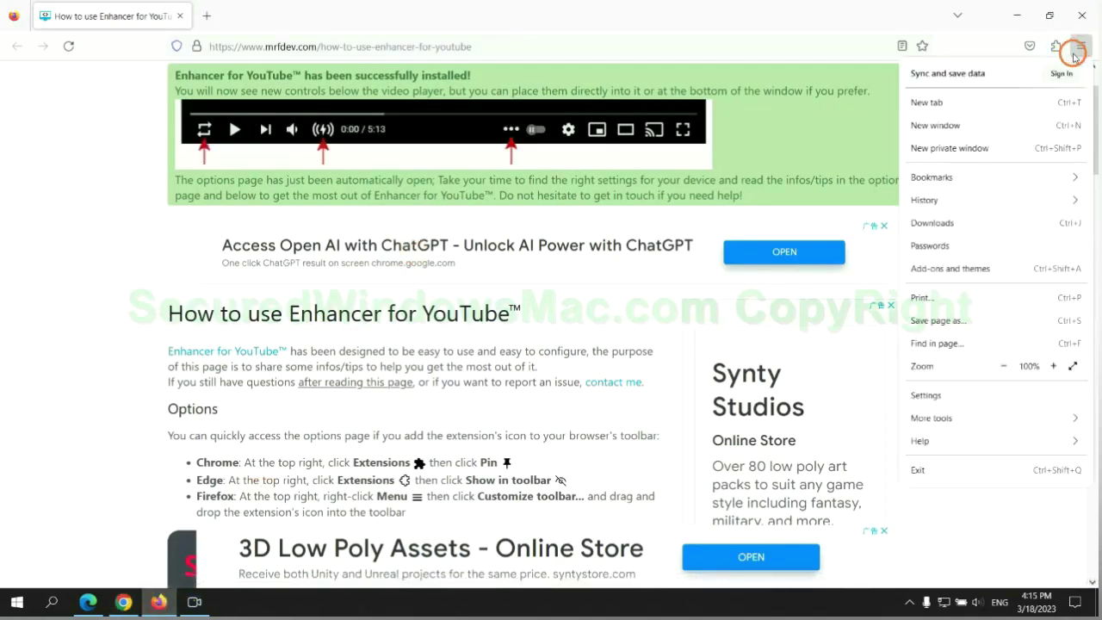
click(933, 440)
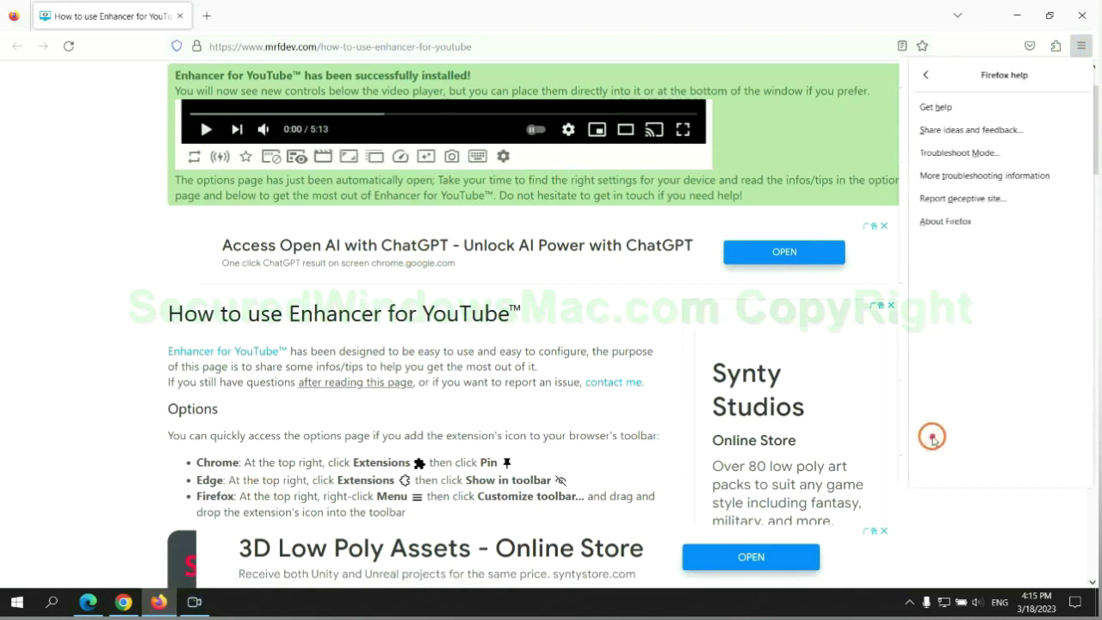
click(979, 174)
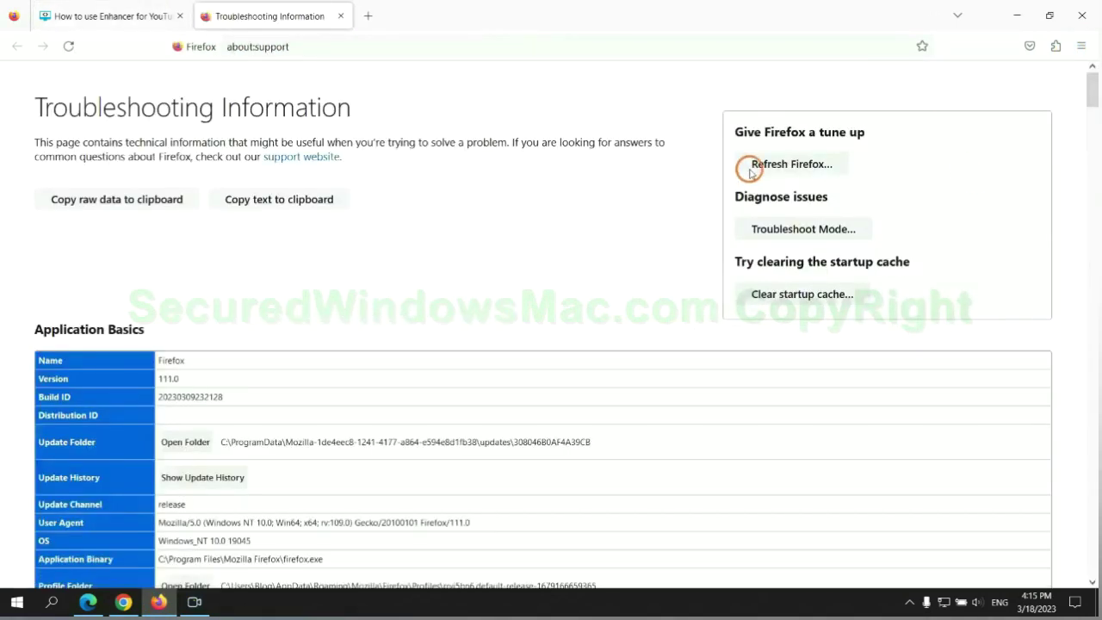
click(749, 169)
click(609, 171)
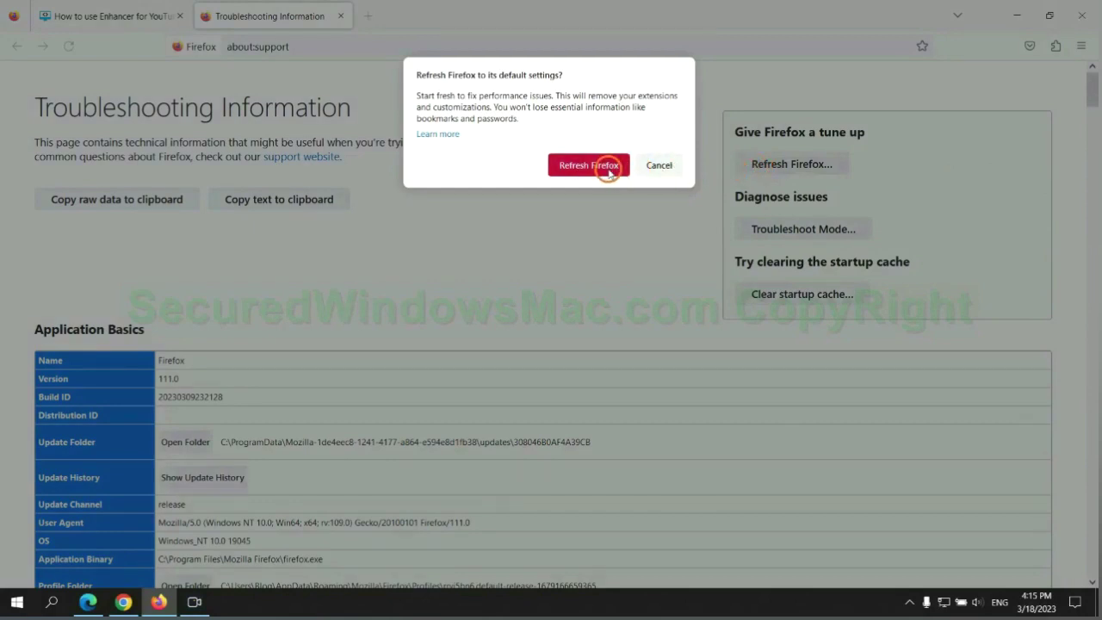
Bring Chrome's Reset settings? confirmation back to the front.
click(123, 602)
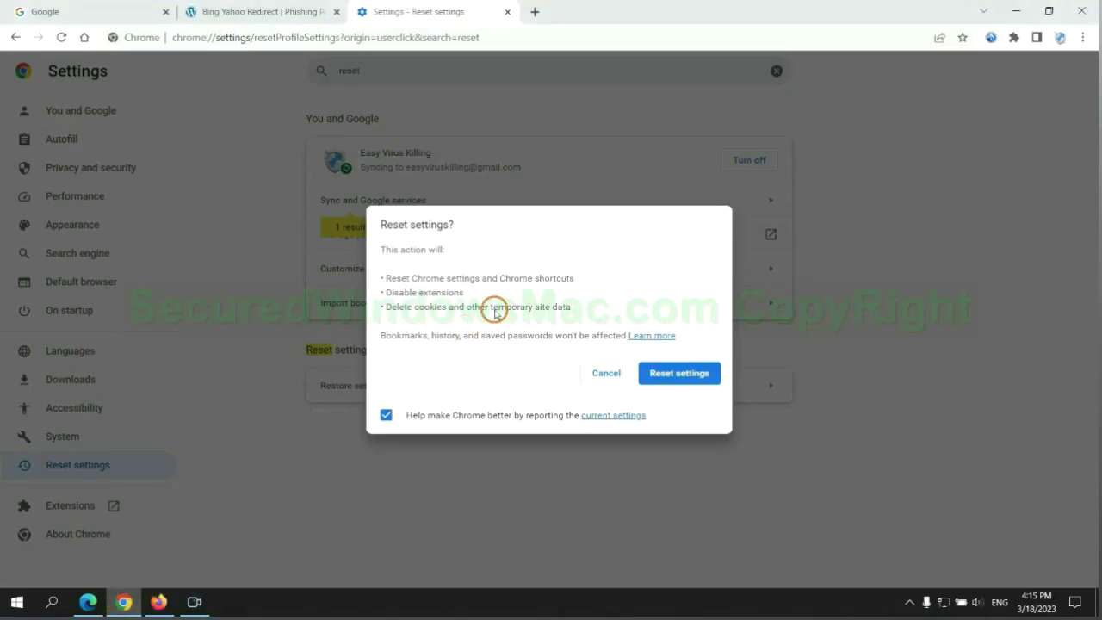